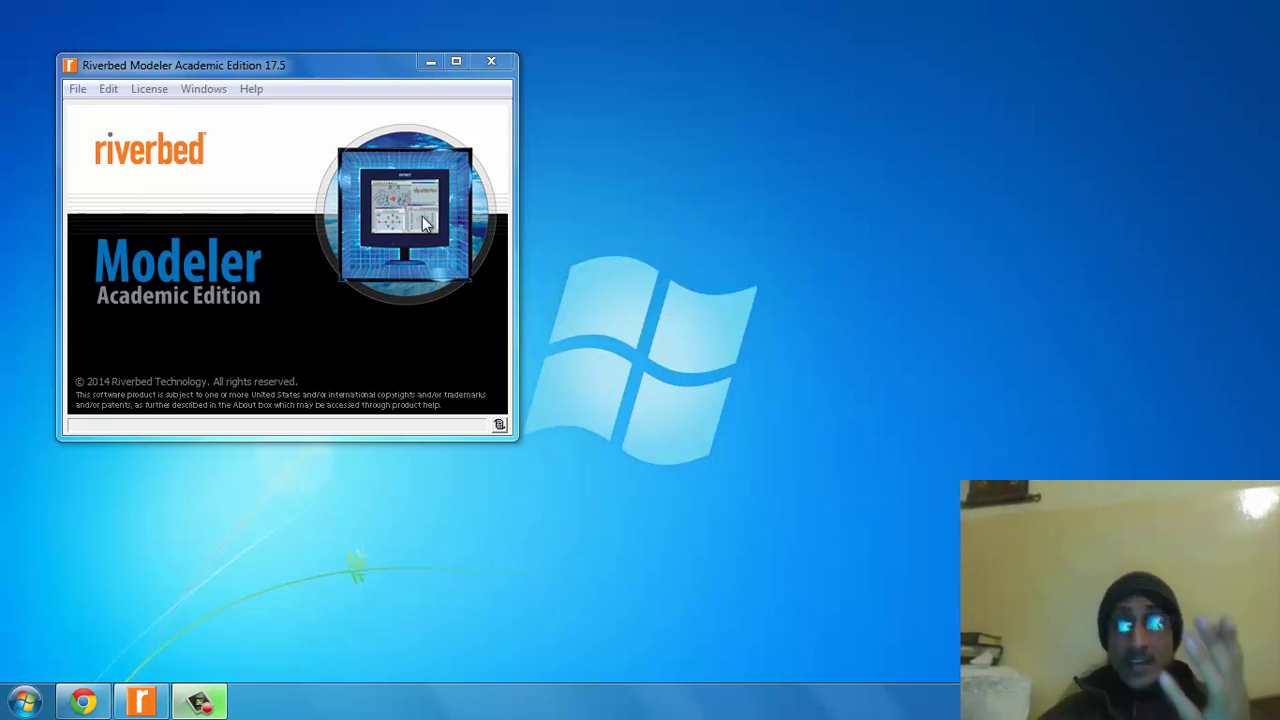
Create a new project named ethcoax.
left_click(80, 89)
left_click(94, 108)
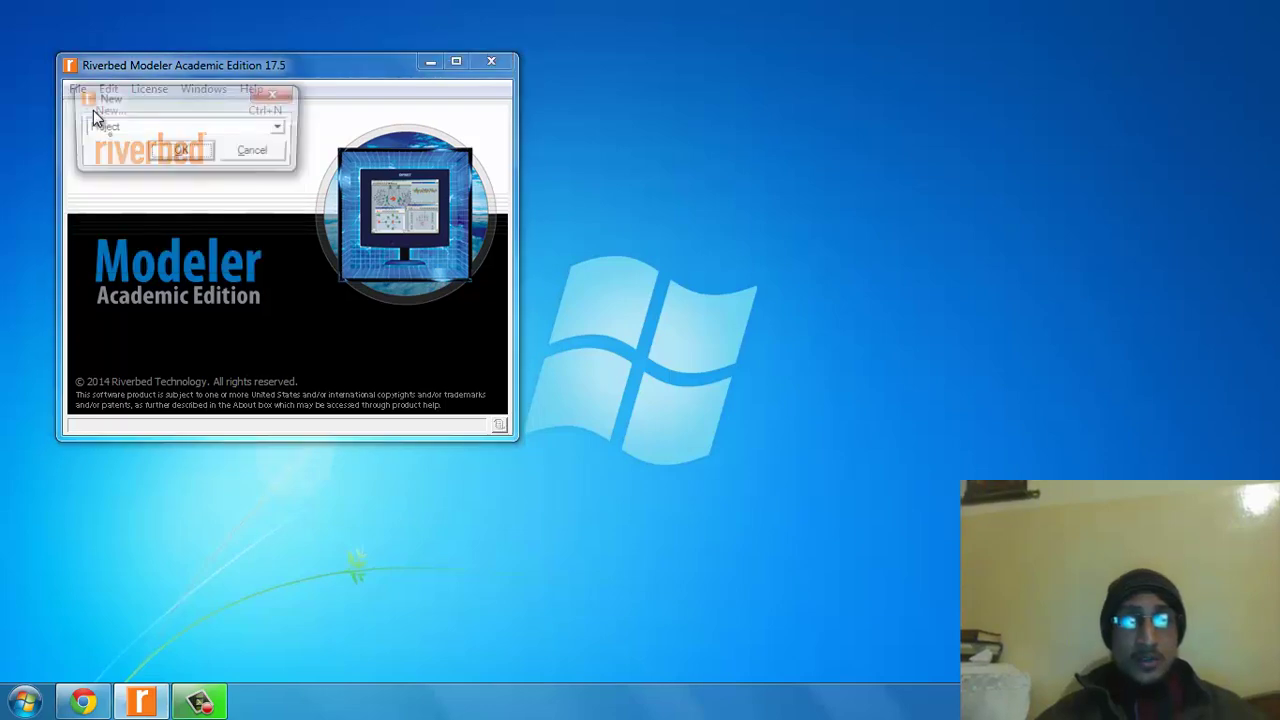
left_click(178, 152)
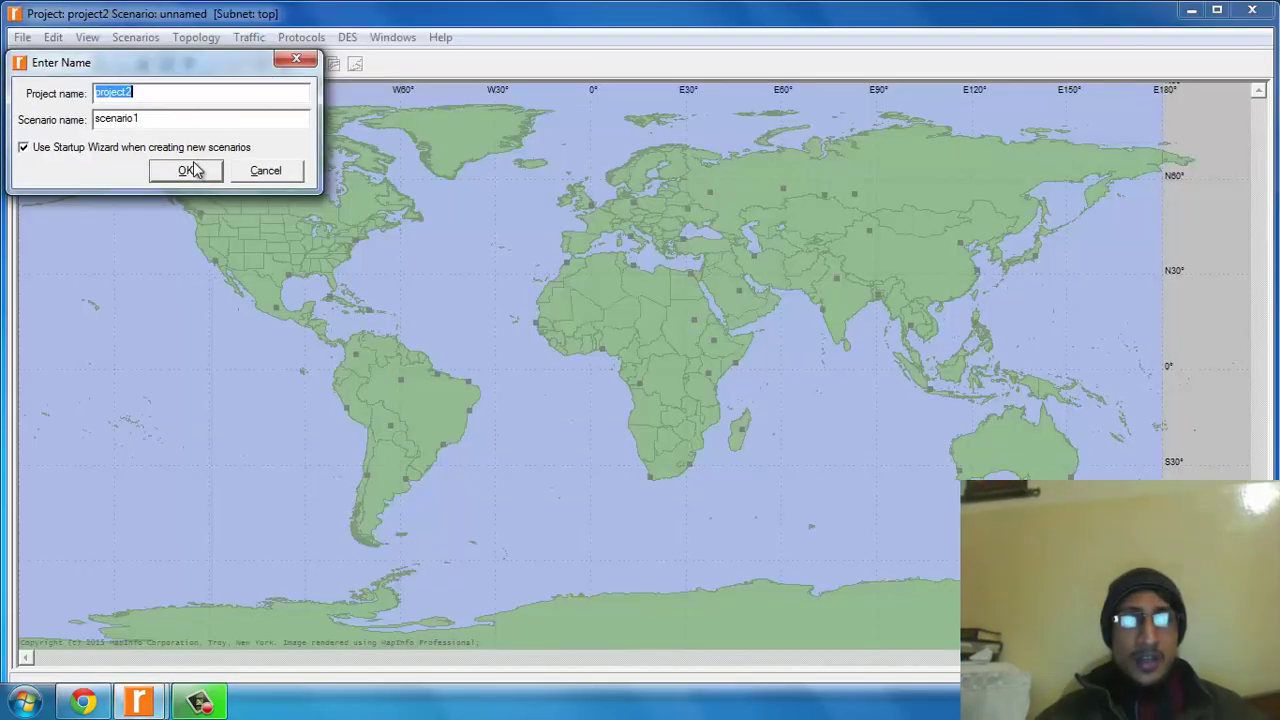
type("ethcoax")
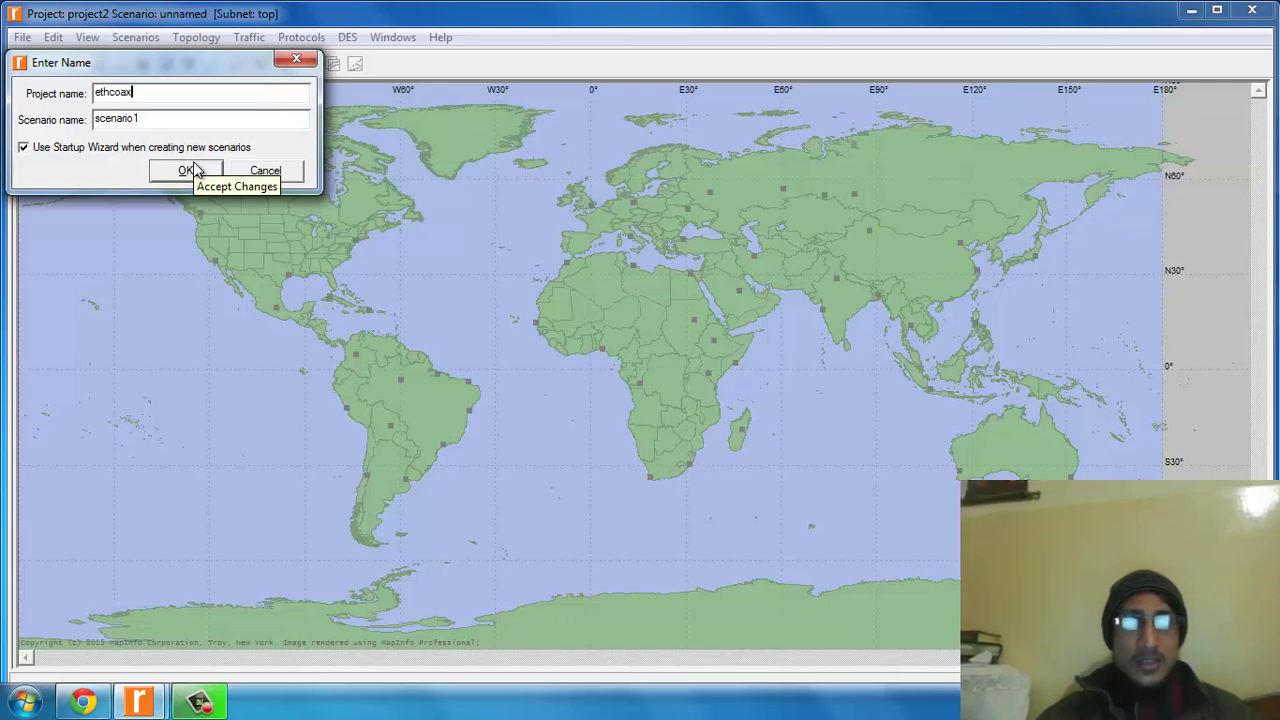
left_click(195, 172)
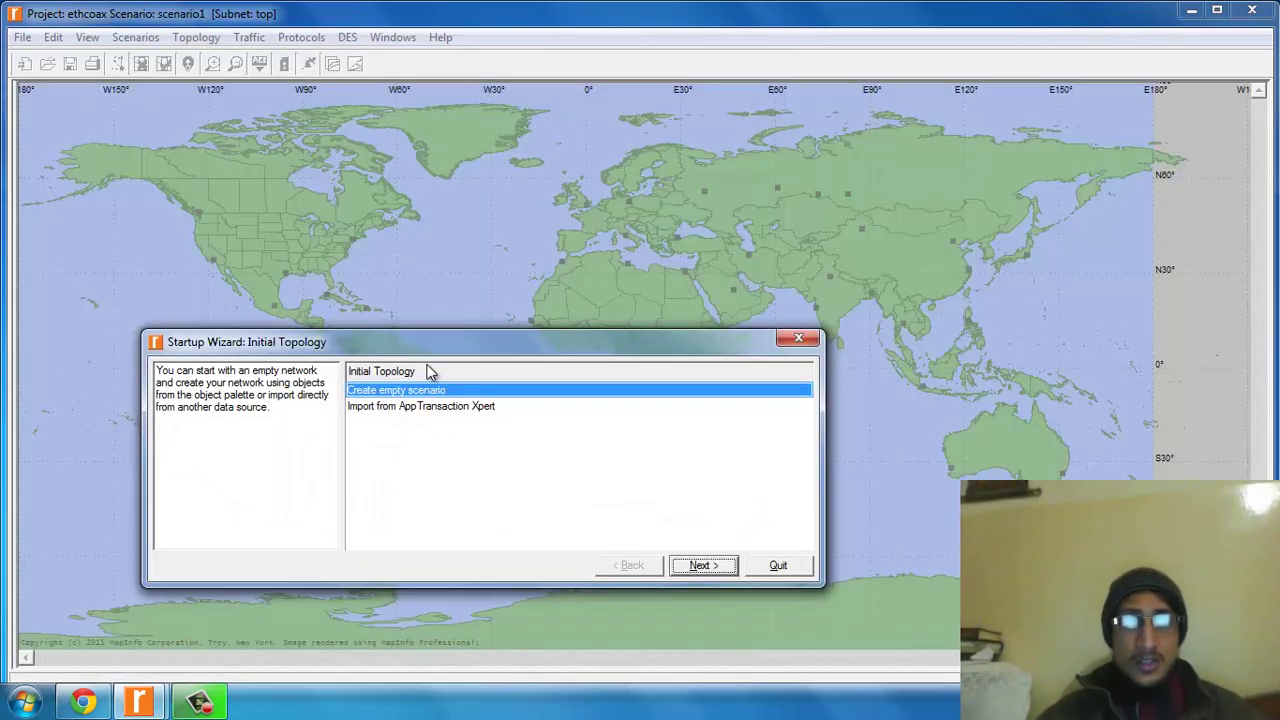
Choose an empty scenario, Office scale, 100 m × 100 m size, and include the ethcoax model family.
left_click(703, 566)
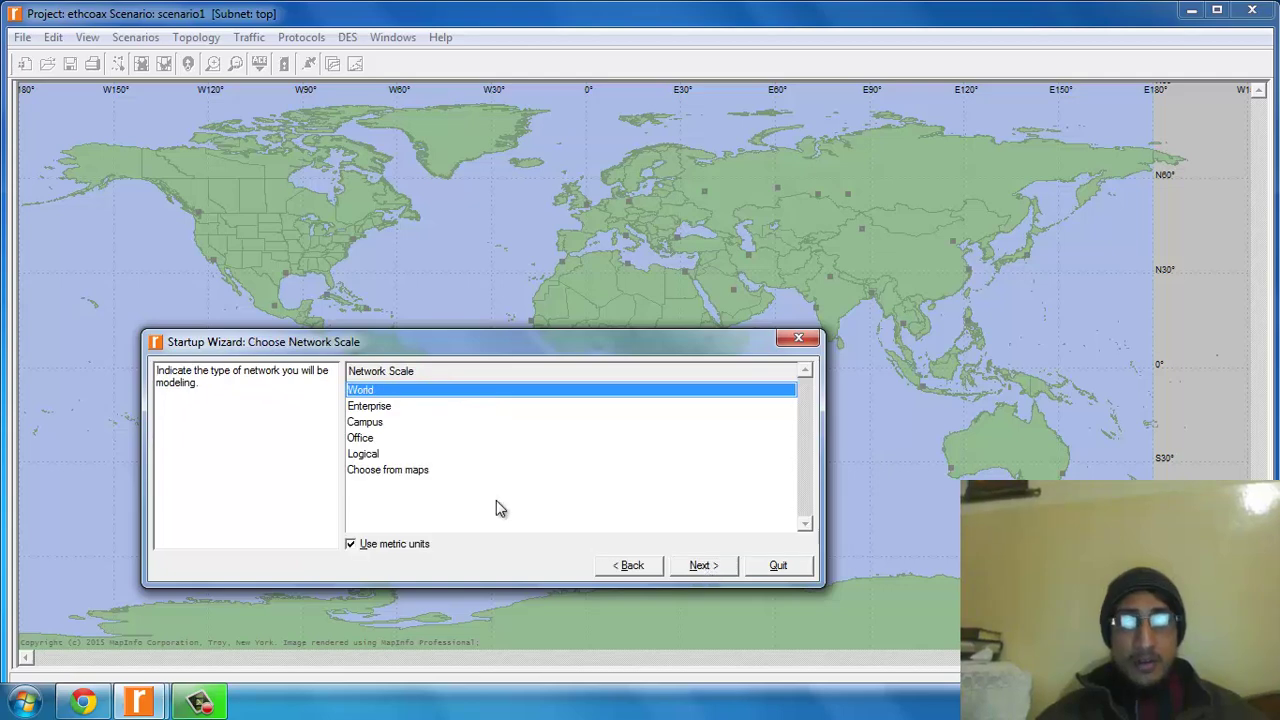
left_click(362, 438)
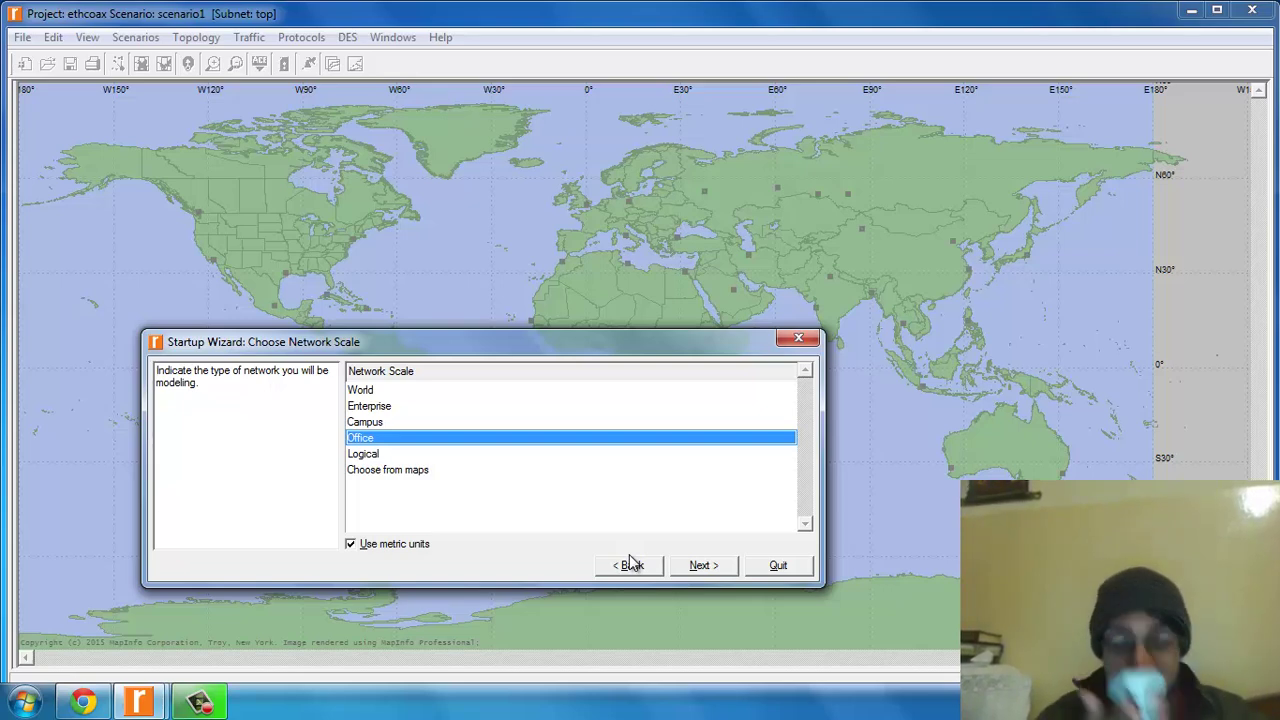
left_click(698, 566)
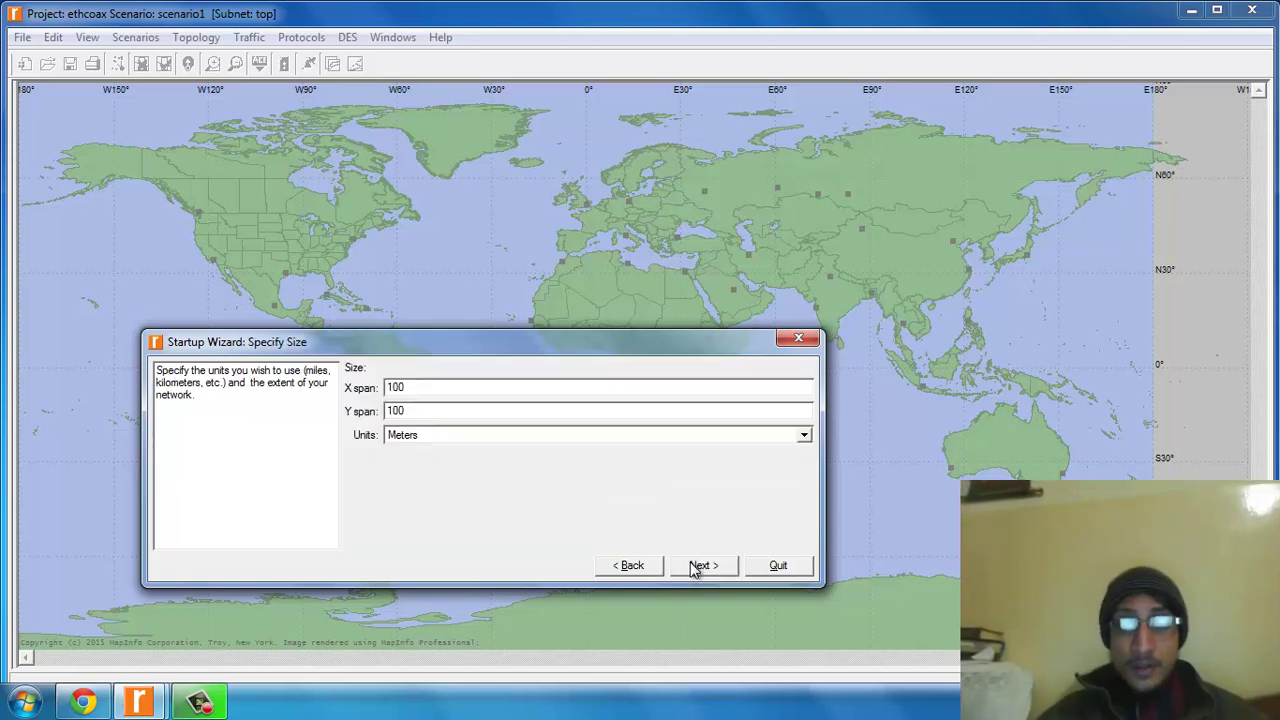
left_click(698, 566)
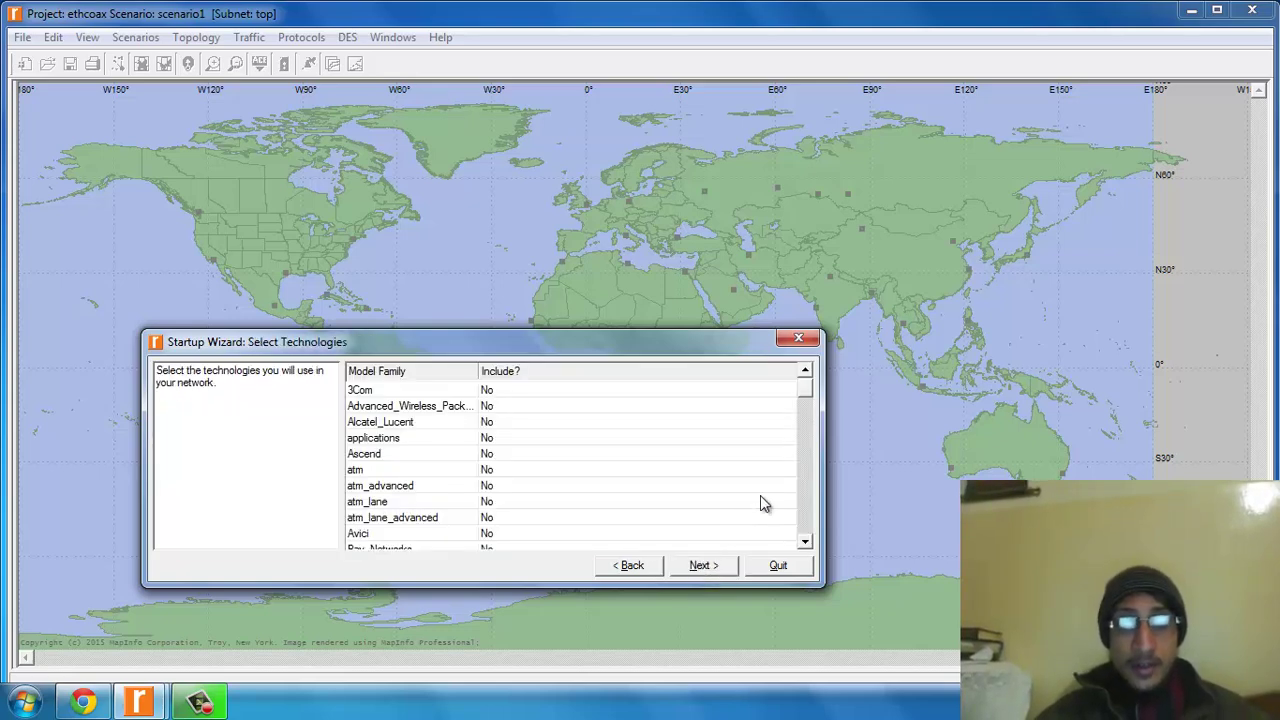
left_click(810, 403)
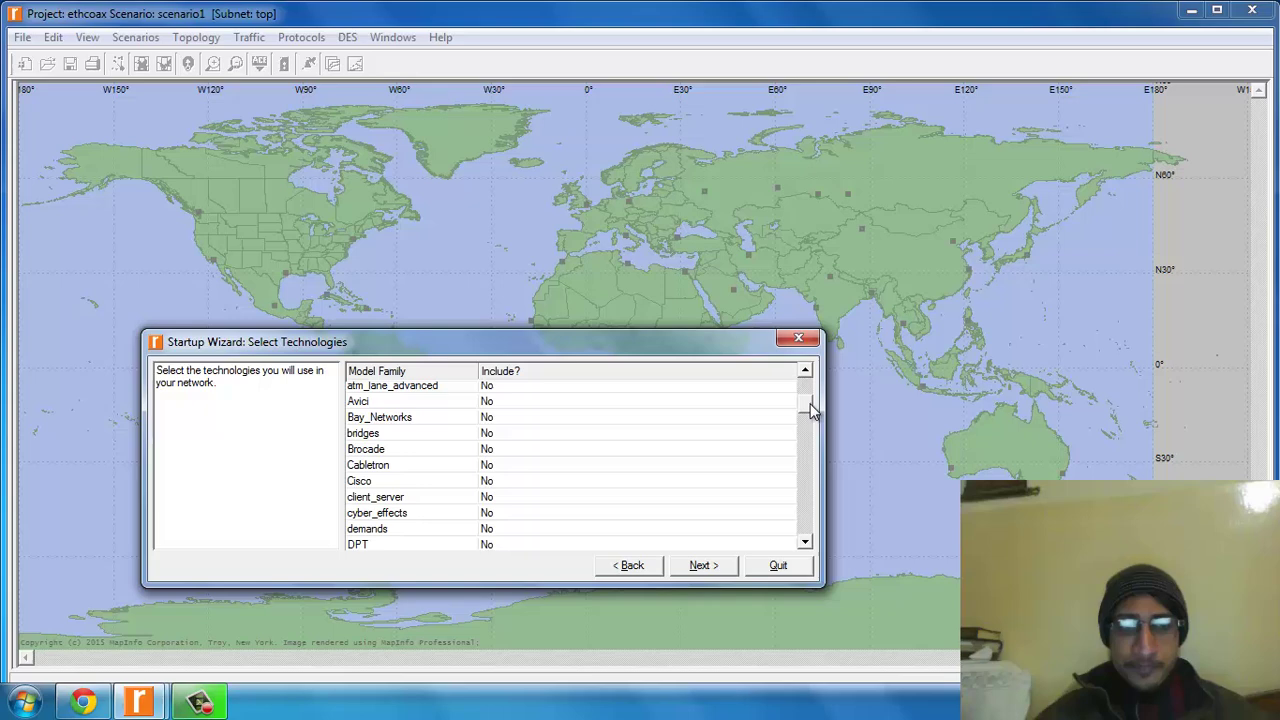
left_click_drag(810, 403, 812, 418)
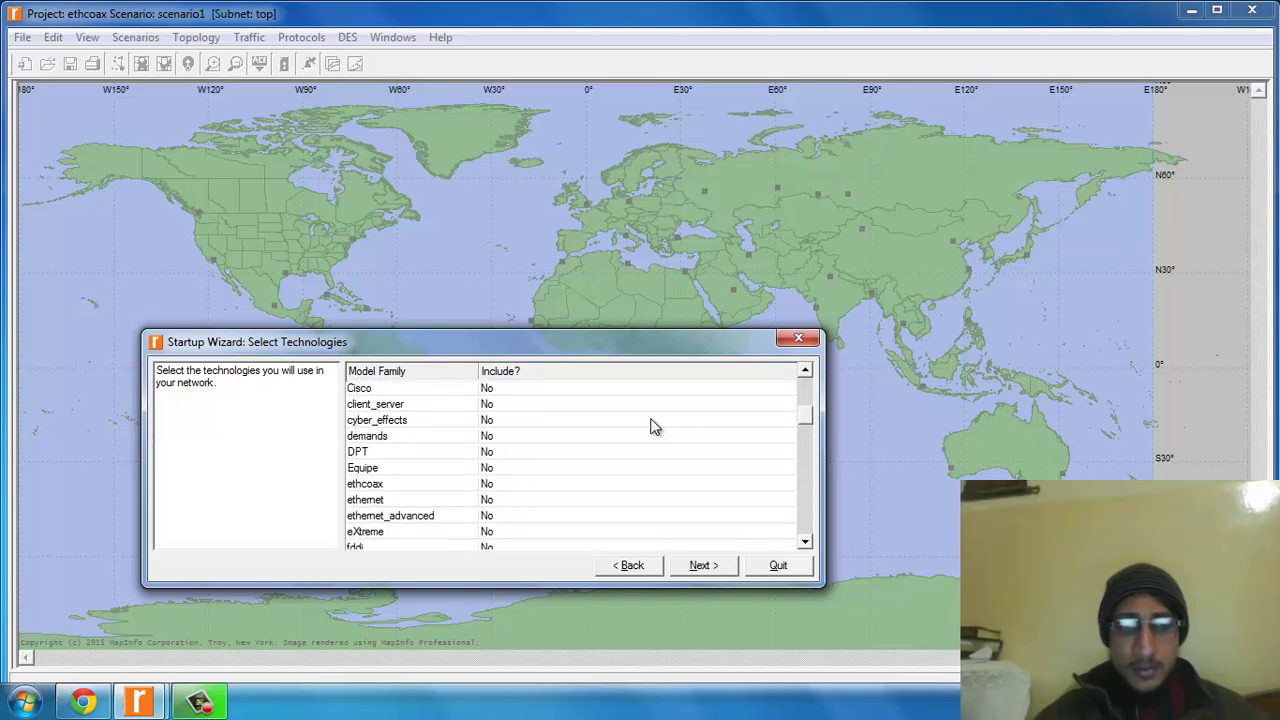
left_click(490, 485)
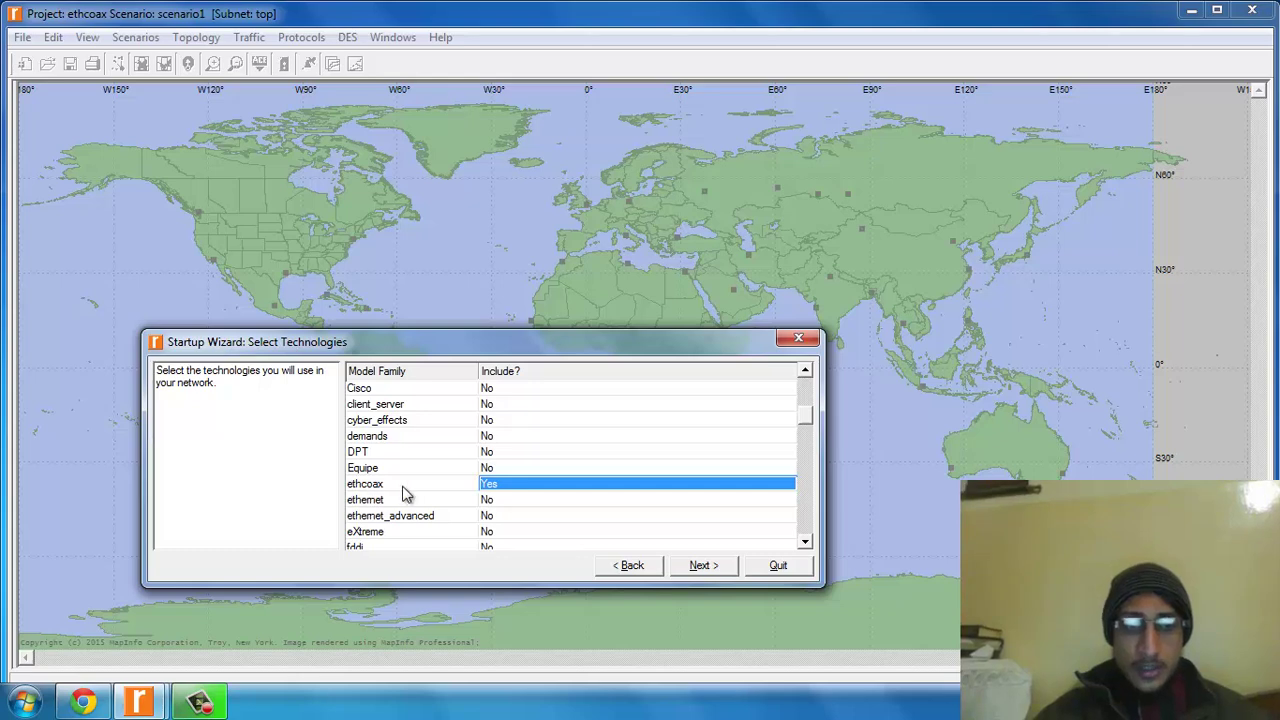
left_click(703, 567)
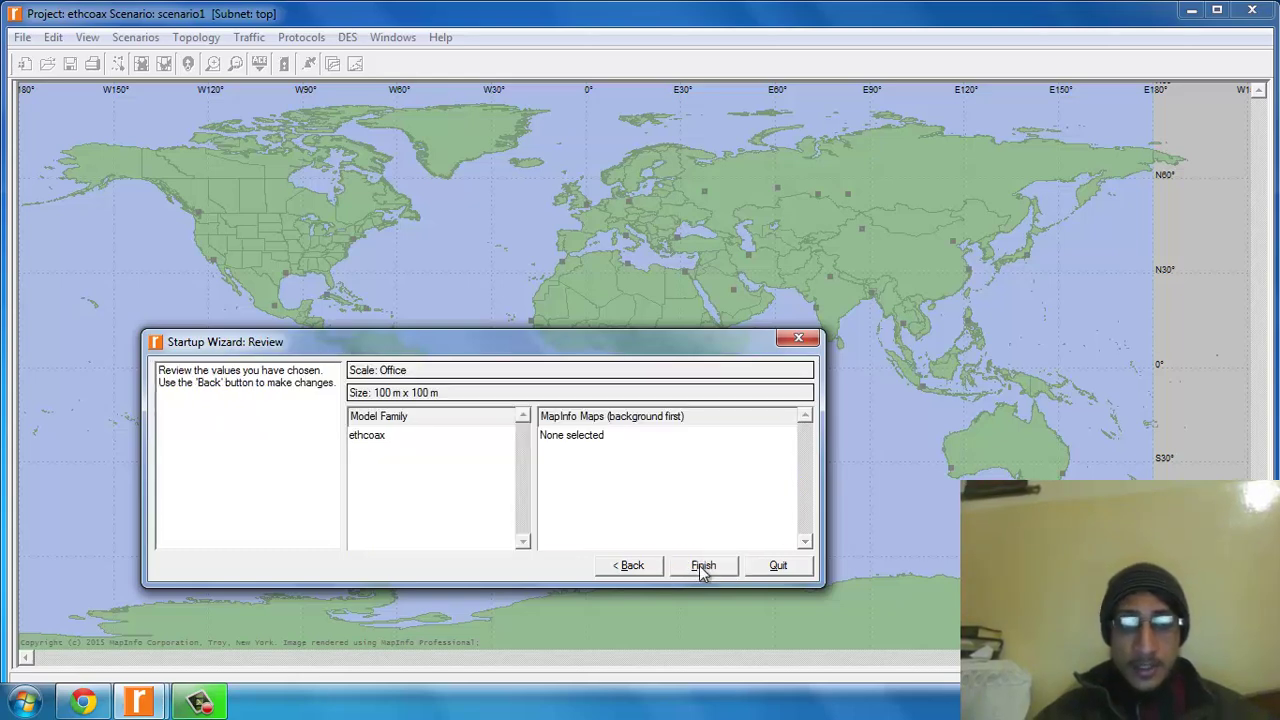
Finish the wizard, close the Object Palette, and start a Bus rapid configuration.
left_click(703, 567)
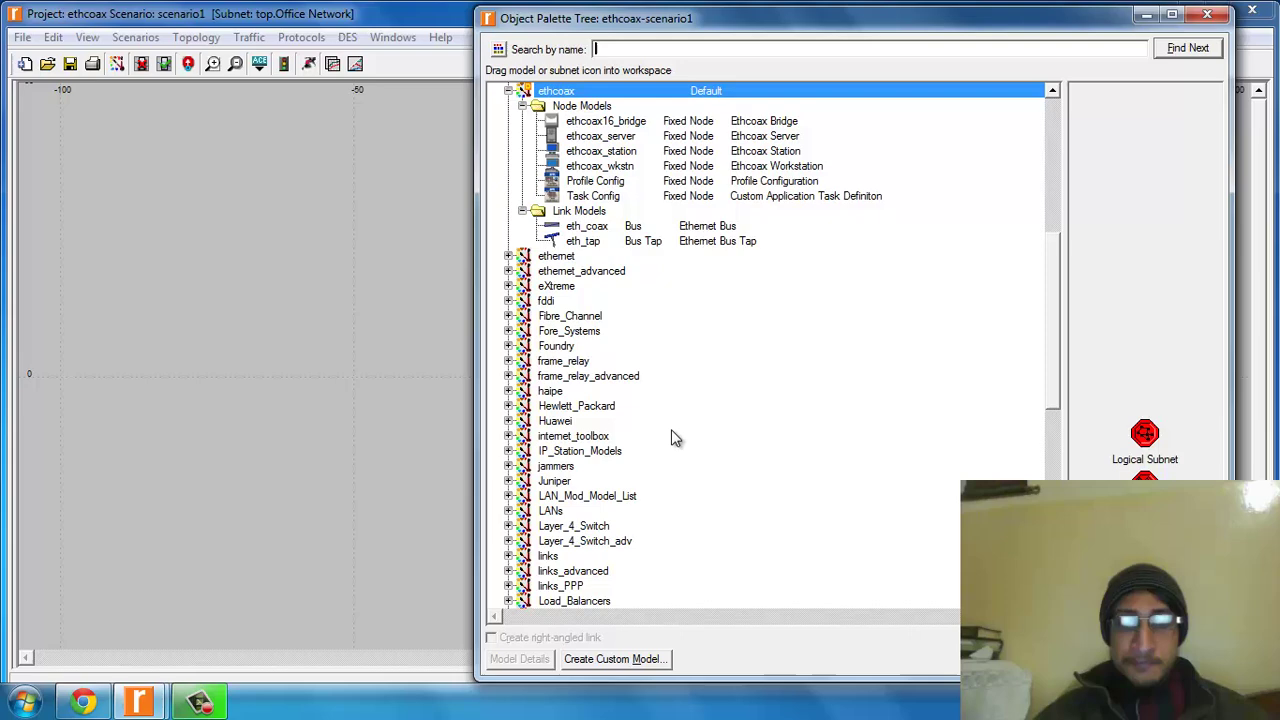
left_click(1185, 659)
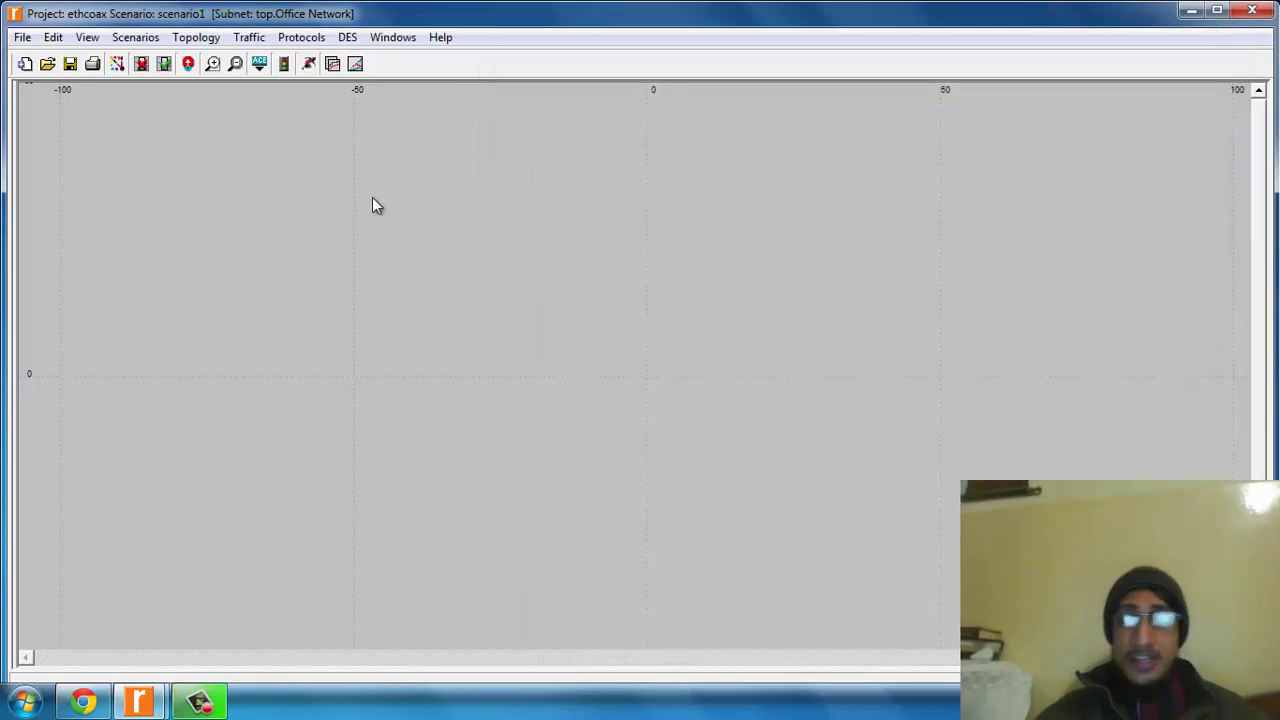
right_click(315, 207)
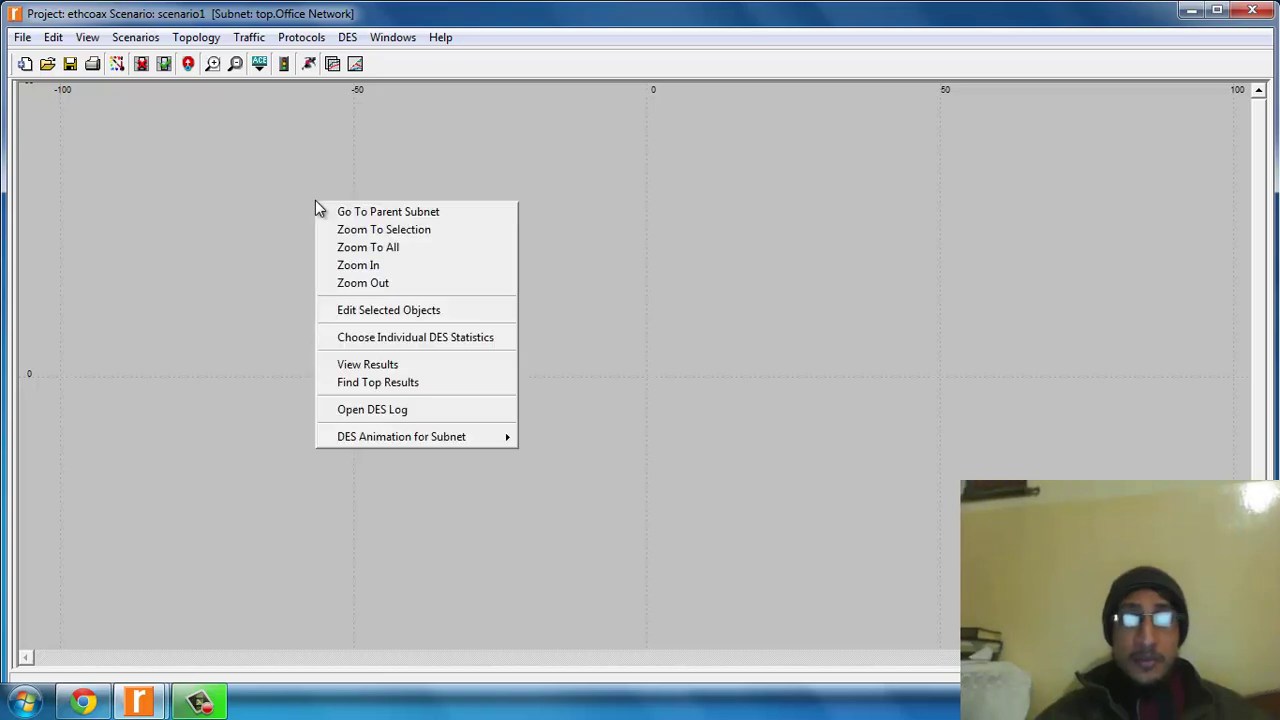
left_click(212, 40)
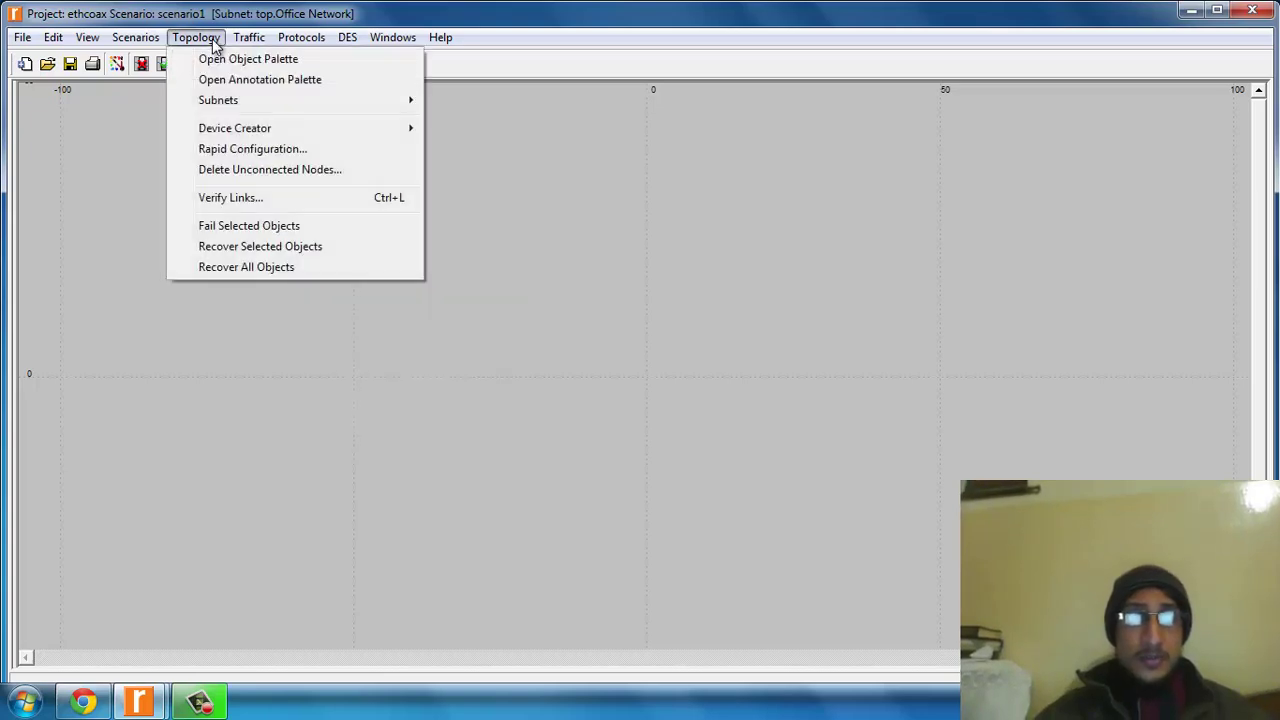
left_click(234, 149)
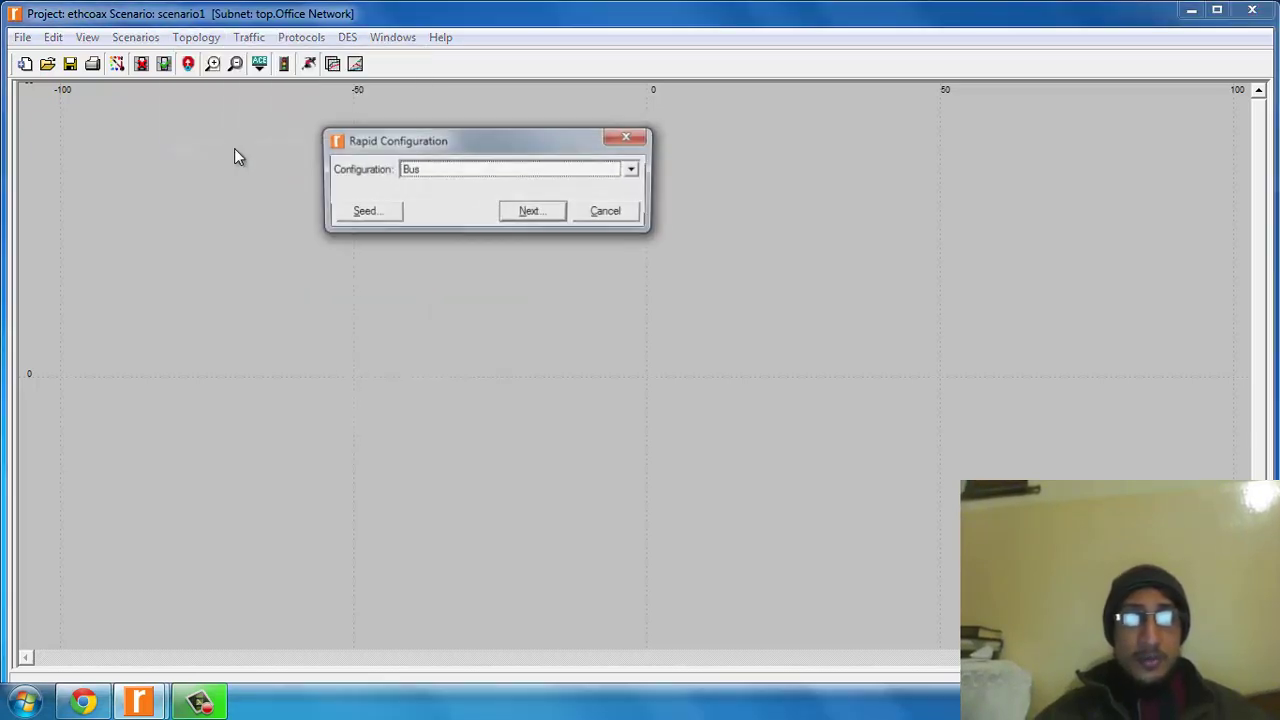
left_click(530, 212)
Set the bus to 20 ethcoax_station nodes with eth_coax link and eth_tap tap models.
left_click(502, 221)
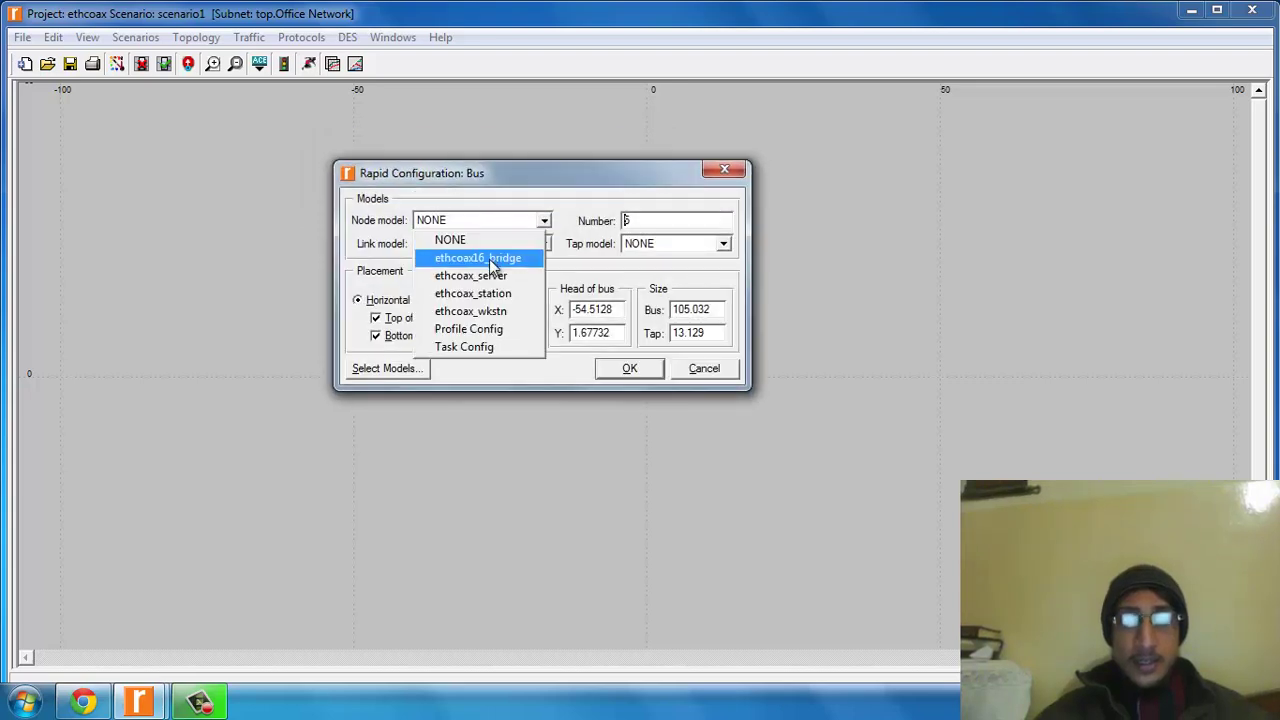
left_click(491, 293)
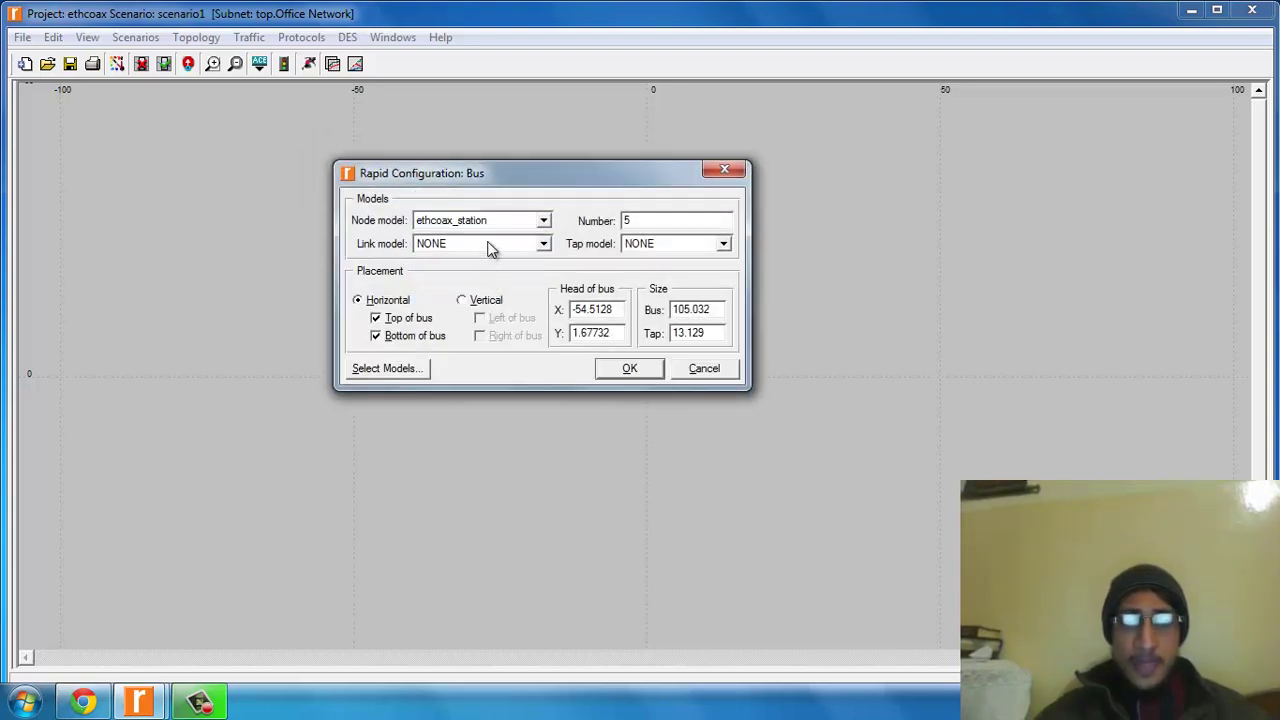
left_click(490, 245)
left_click(465, 279)
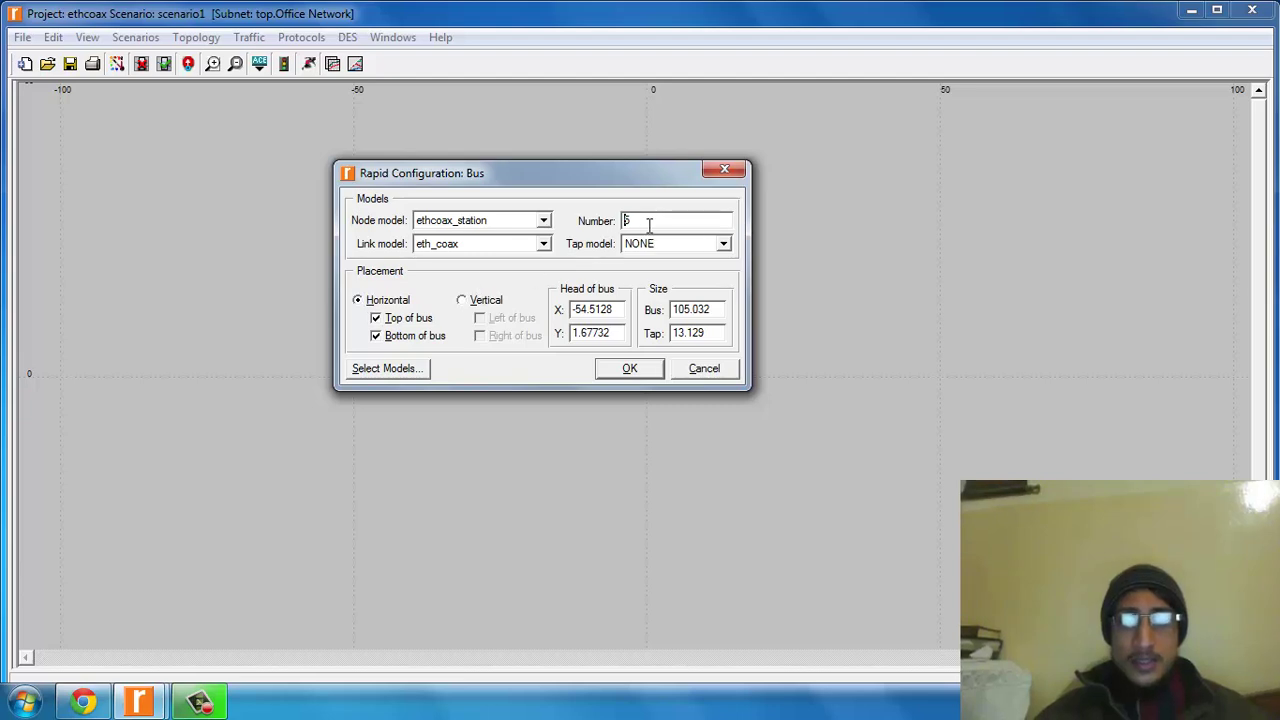
type("20")
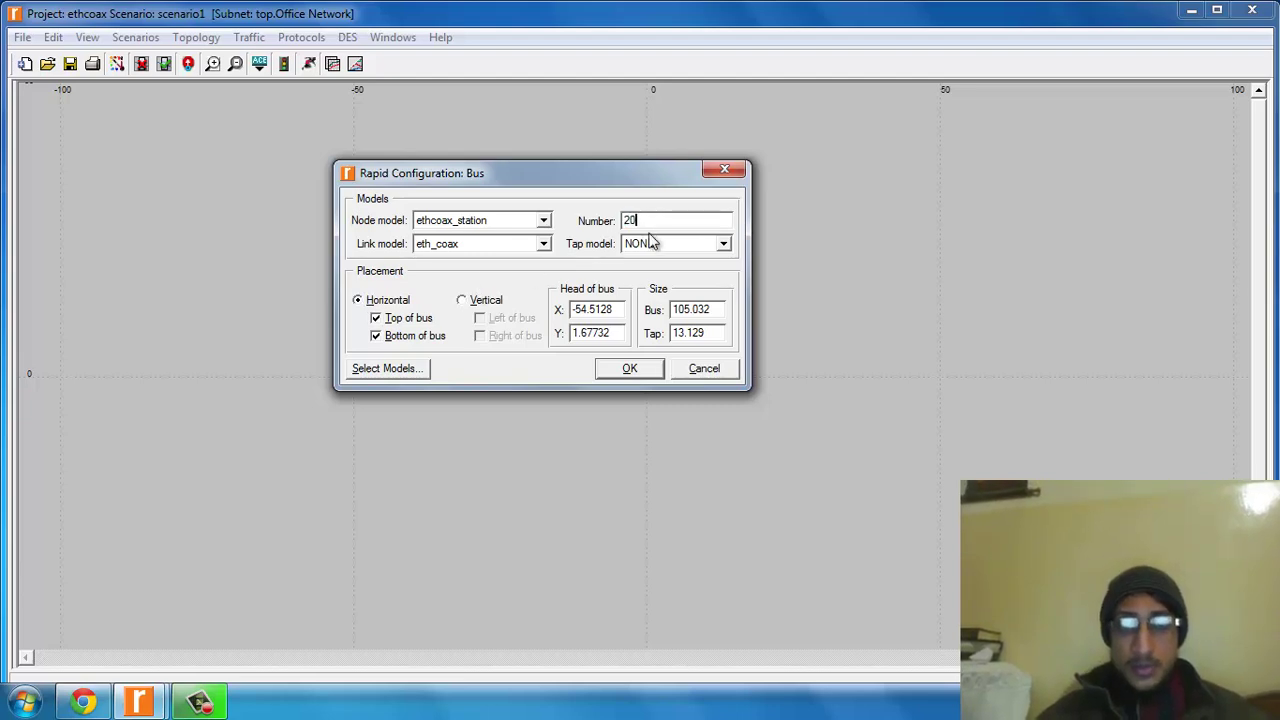
left_click(652, 245)
left_click(656, 281)
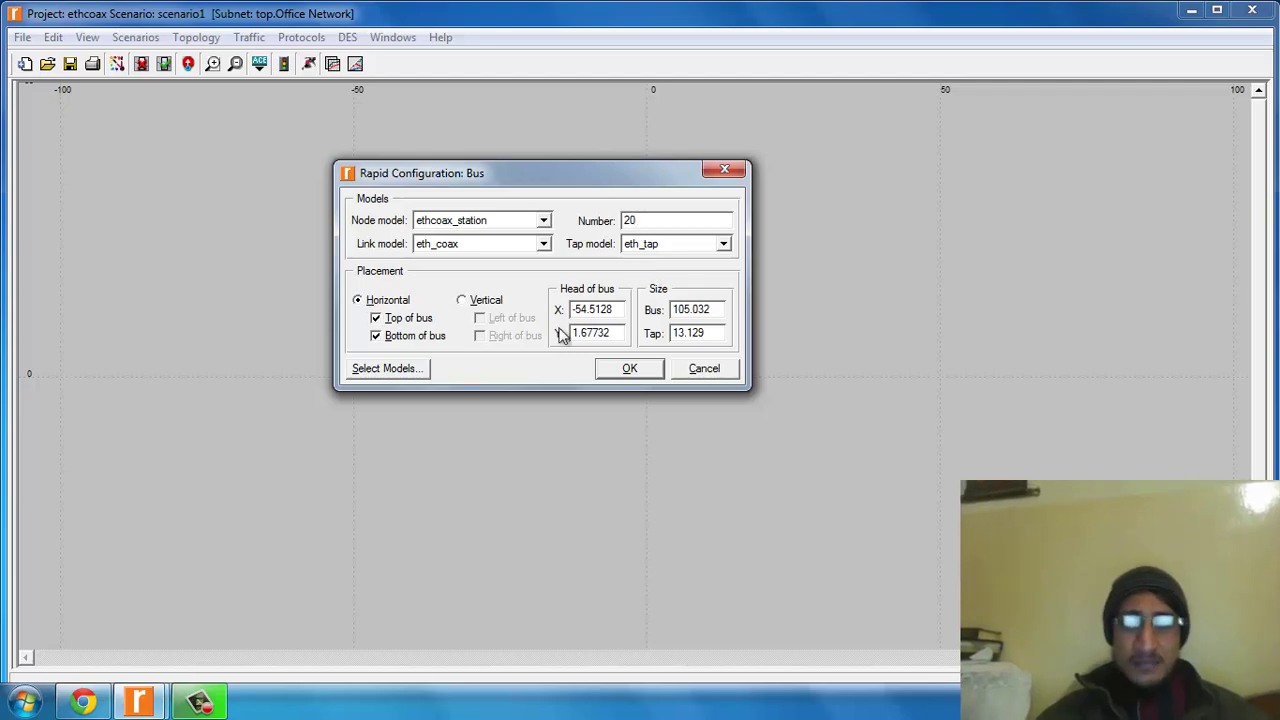
Check the Rapid Configuration: Bus figure on page 2 of lab1.pdf, then return to Modeler.
left_click(97, 704)
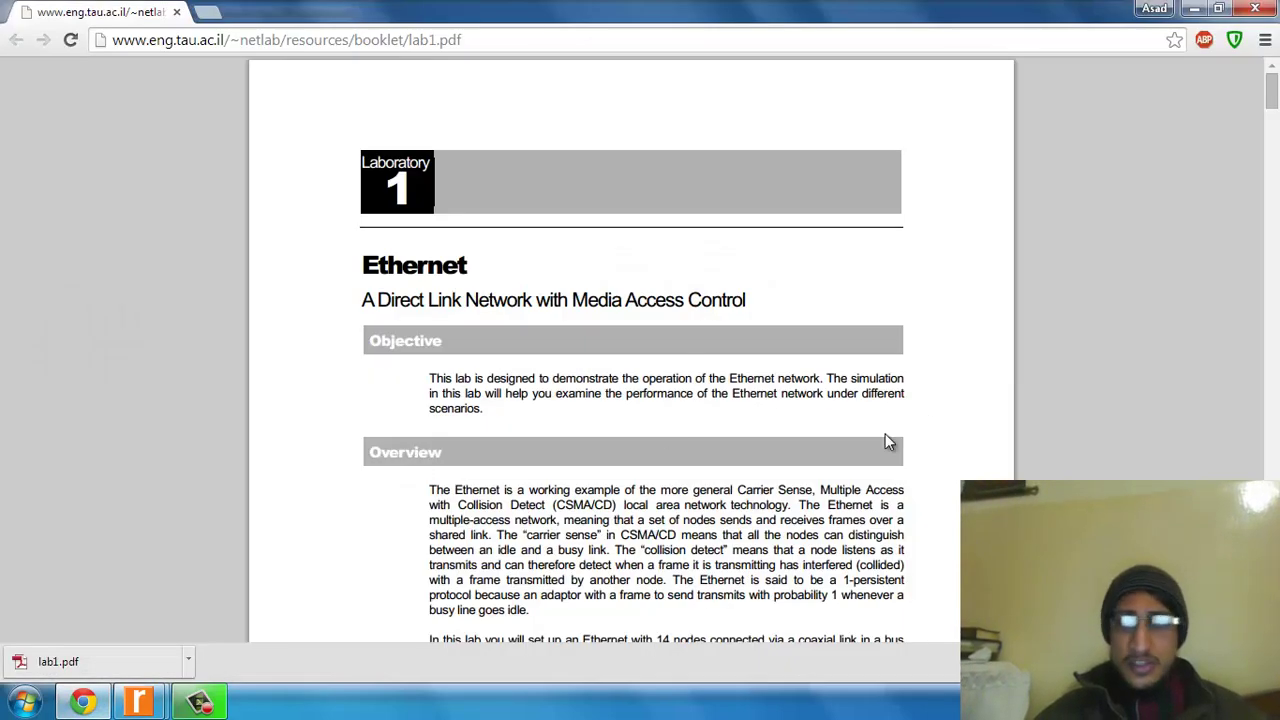
scroll(1272, 108, "down", 10)
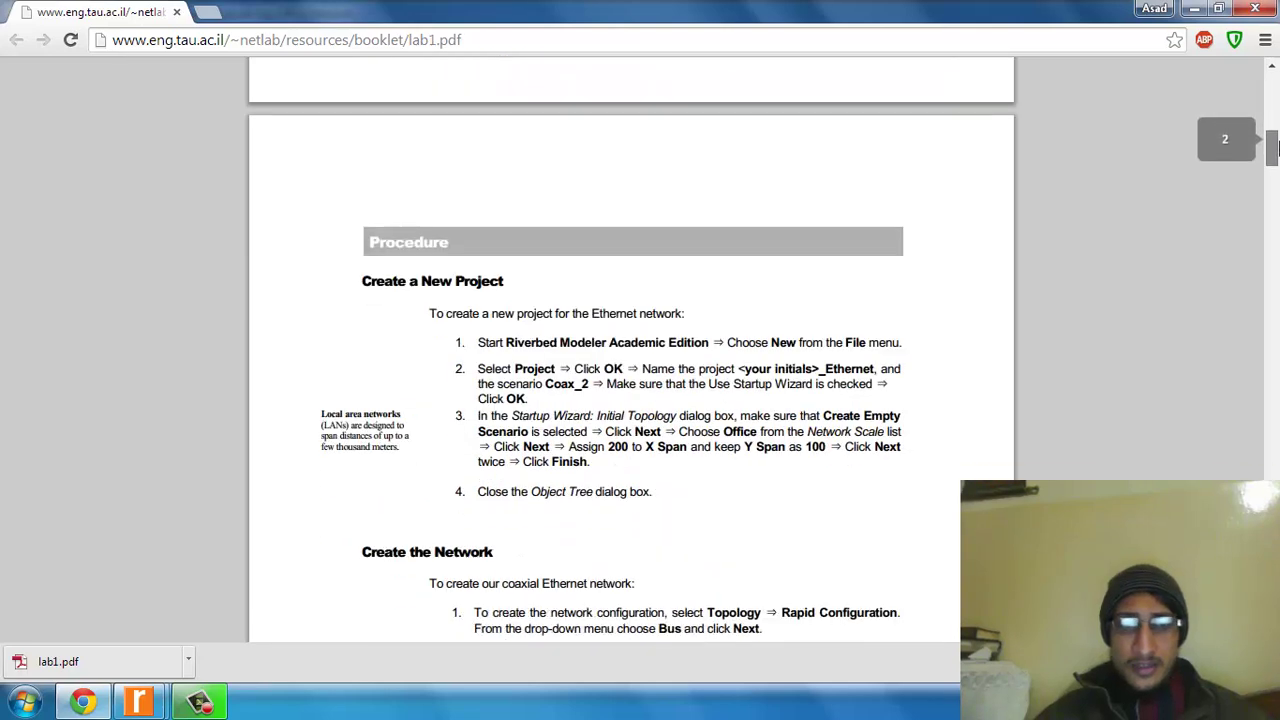
scroll(1272, 160, "down", 5)
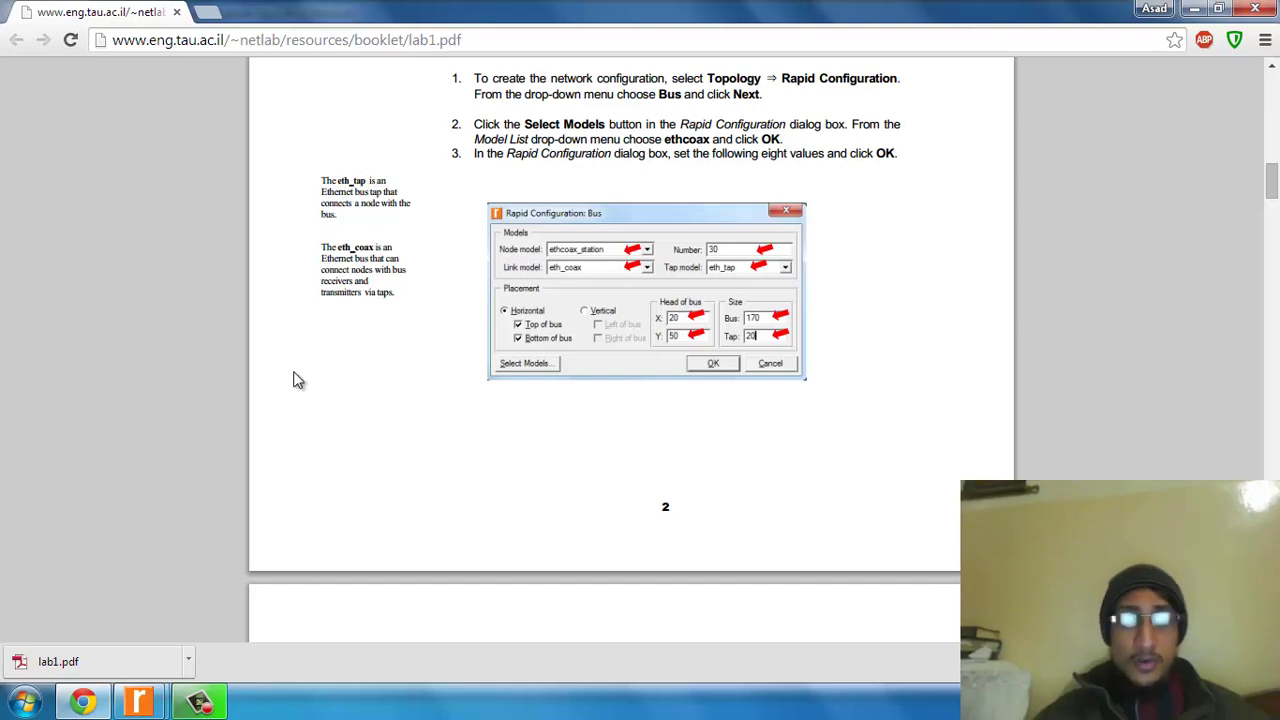
key("alt+Tab")
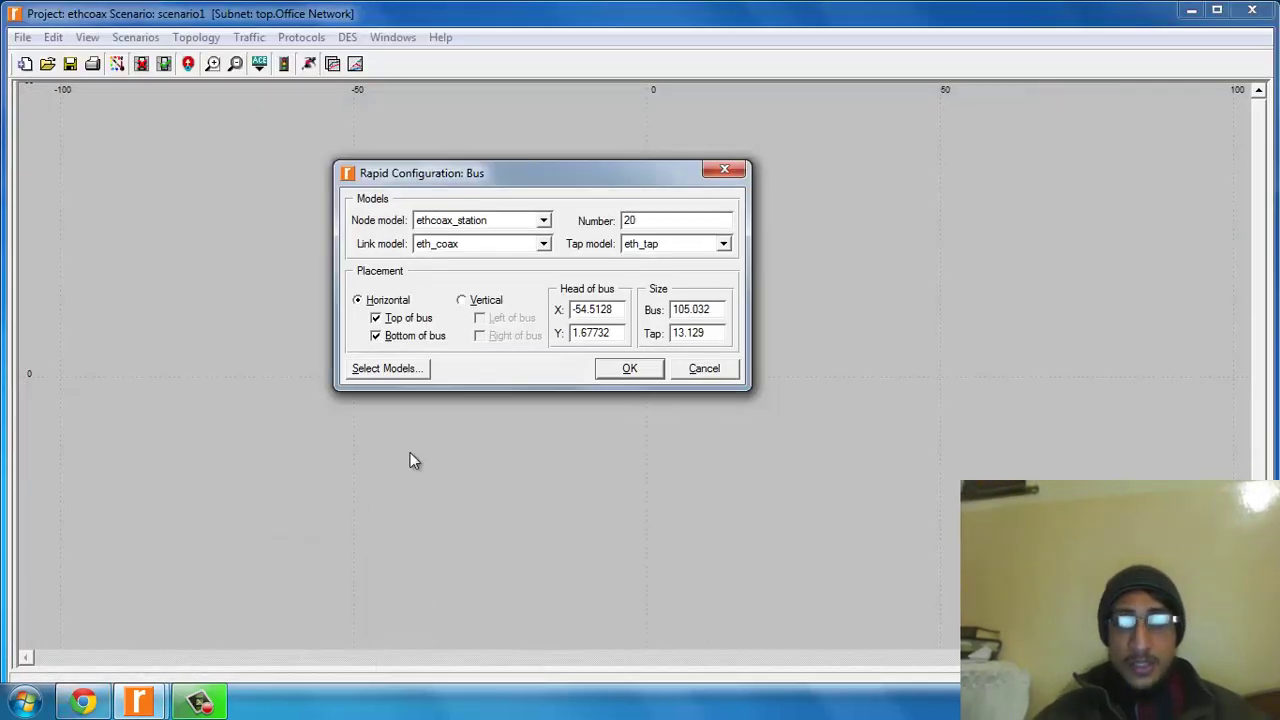
Build the 20-station bus and give bus_0 a delay of 0.05 and thickness 5.
left_click(612, 372)
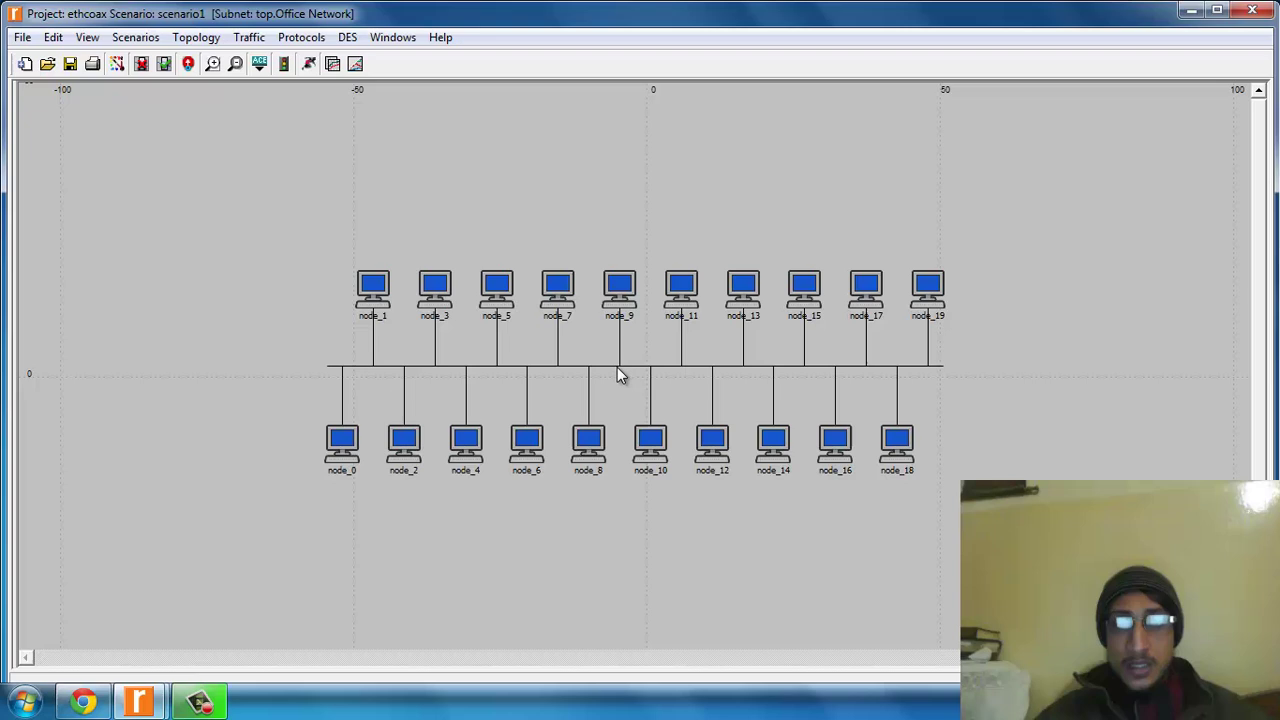
right_click(552, 368)
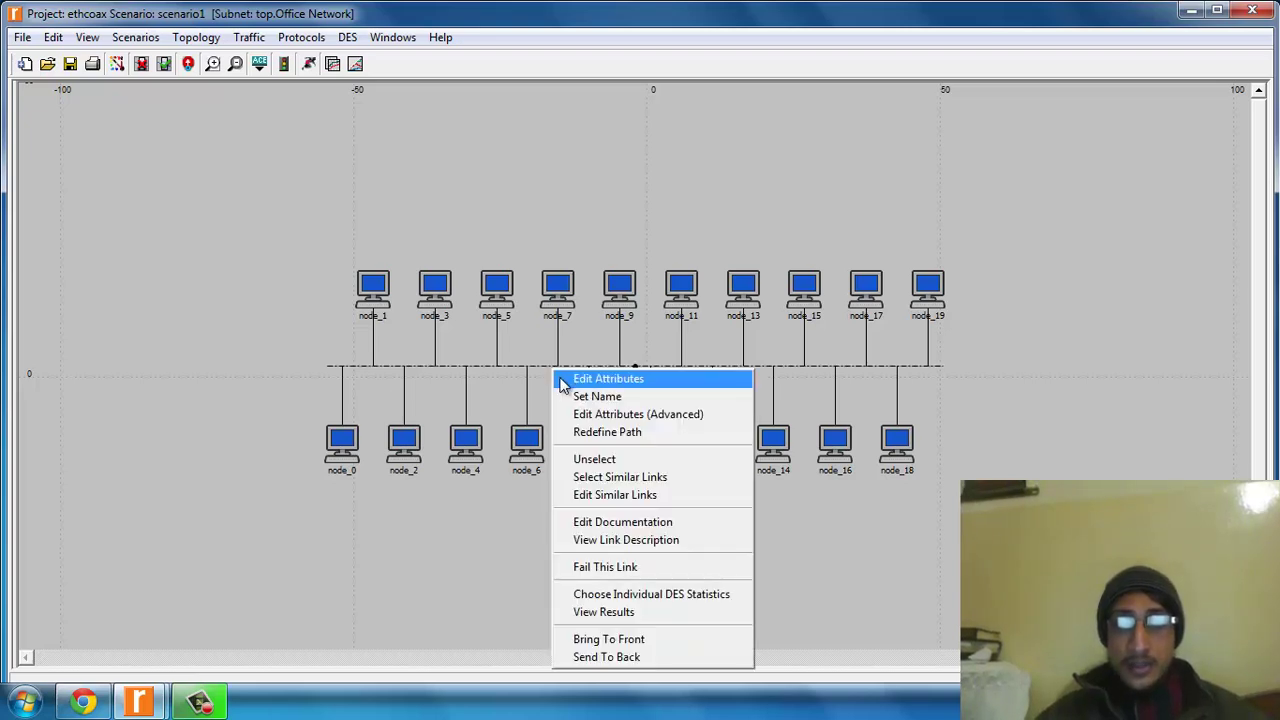
left_click(565, 380)
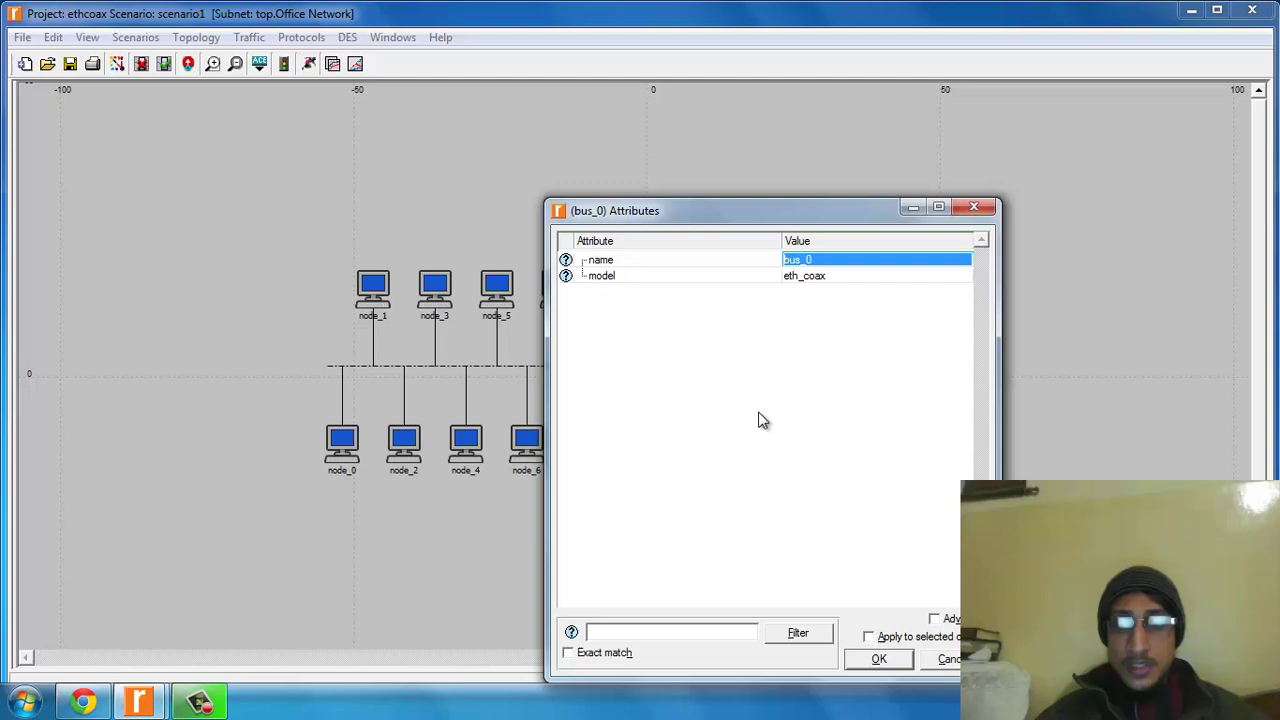
left_click(935, 619)
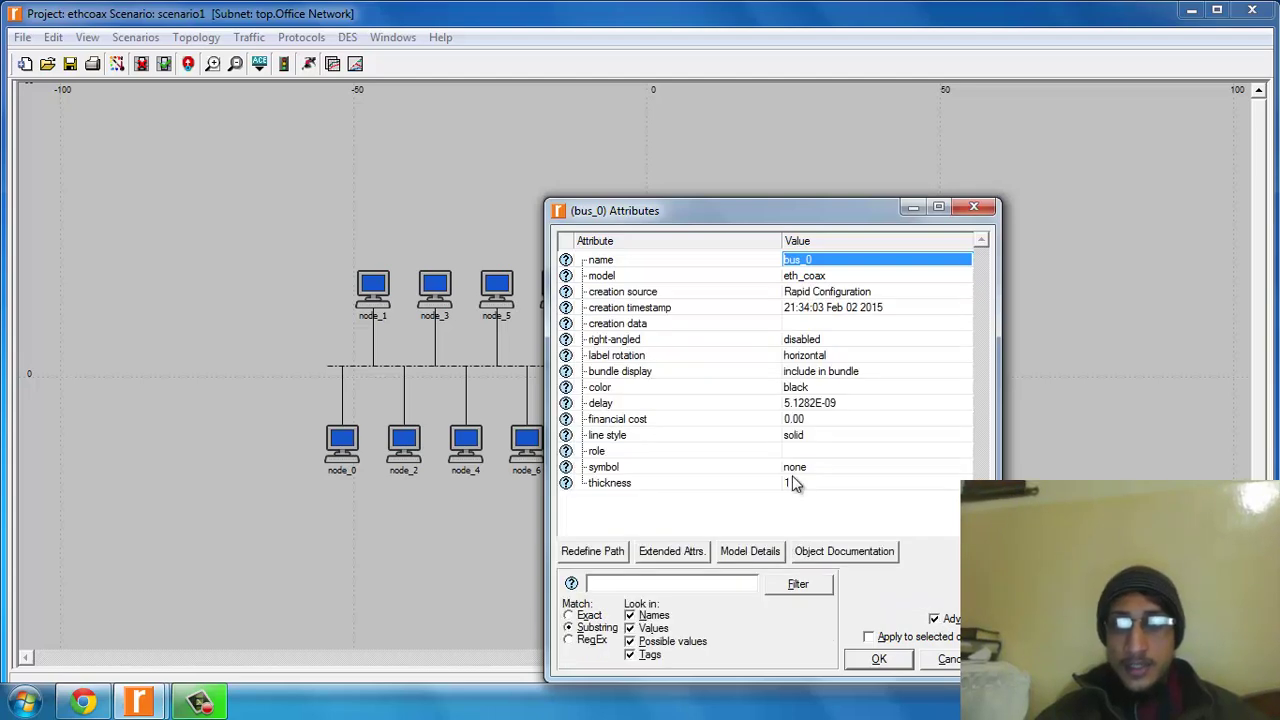
left_click(603, 405)
left_click(806, 403)
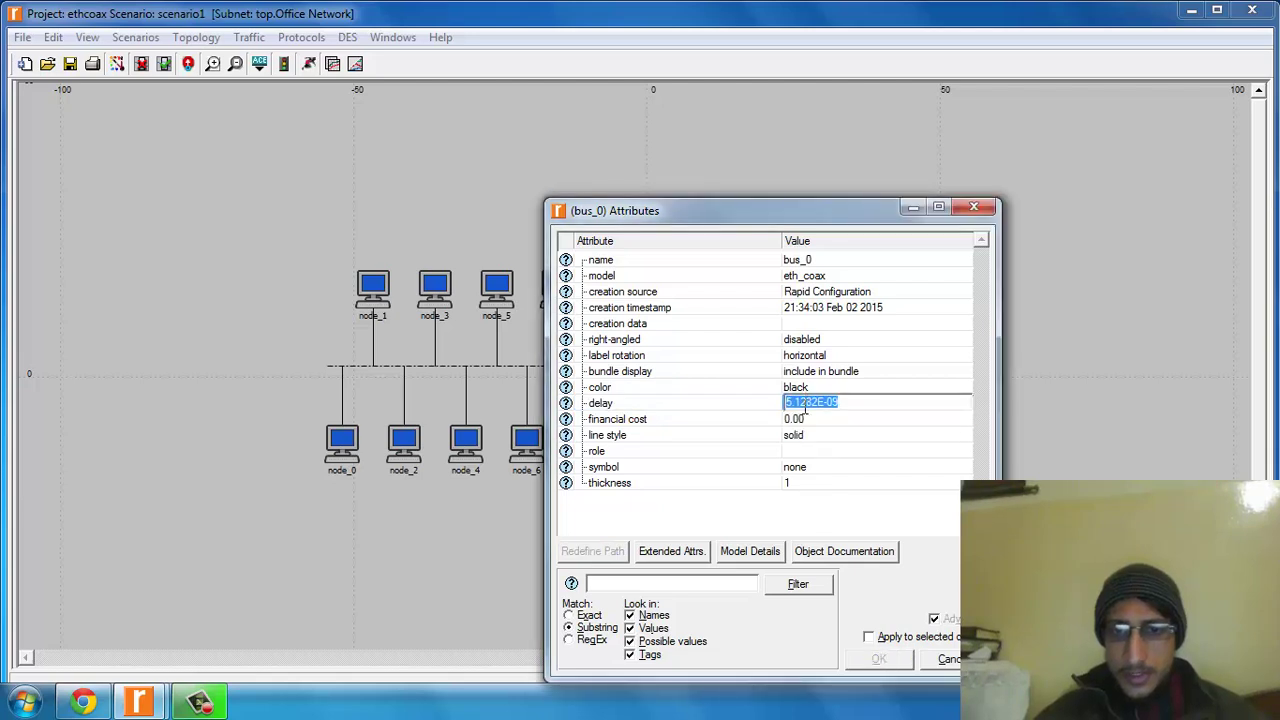
key("BackSpace")
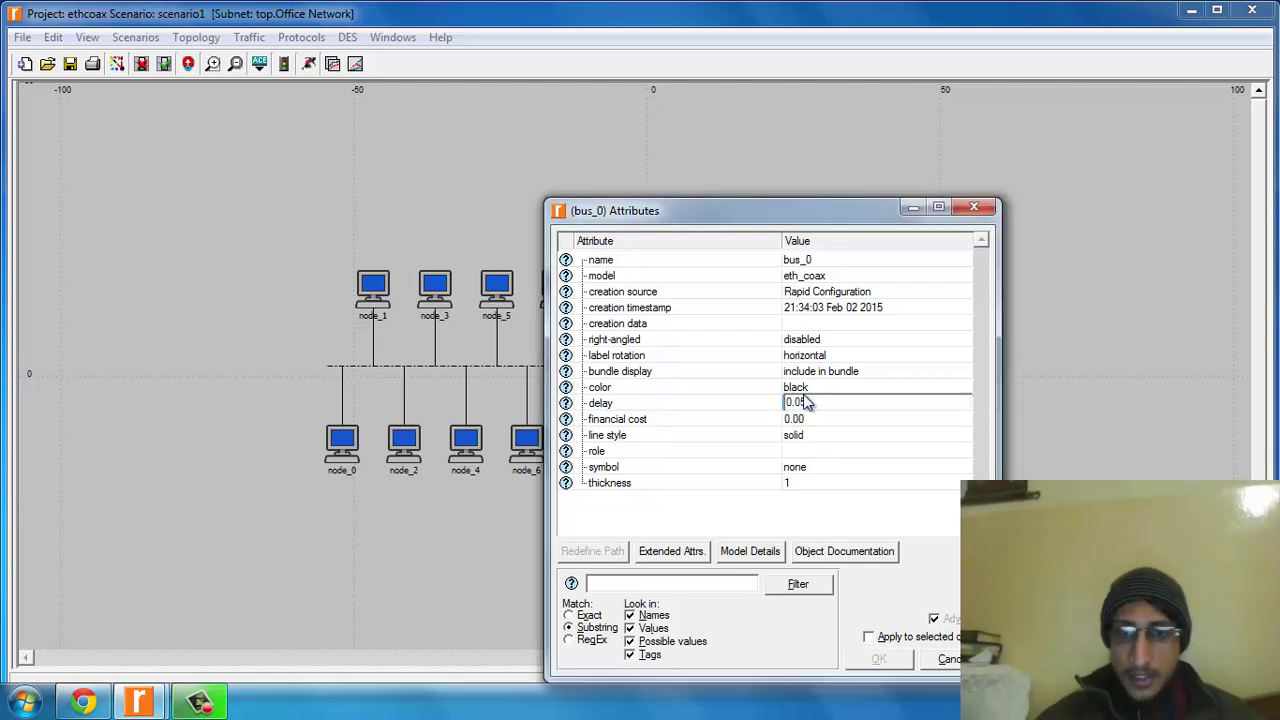
left_click(803, 482)
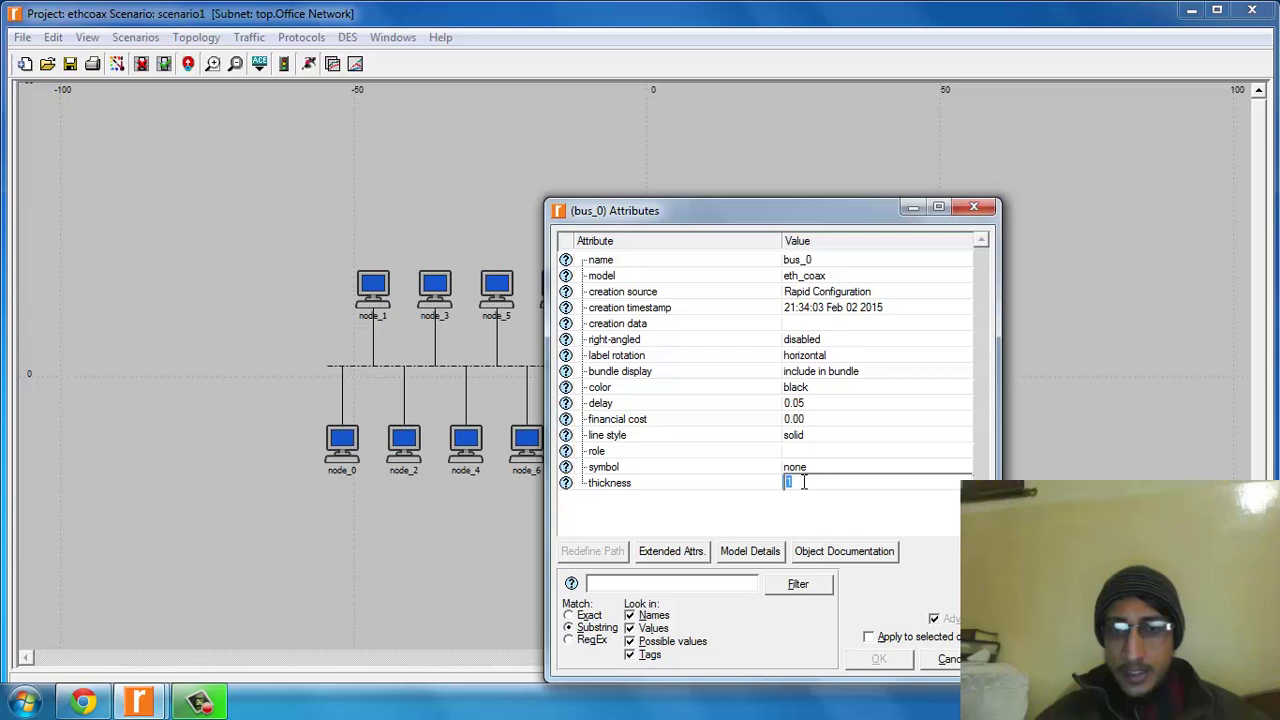
type("5")
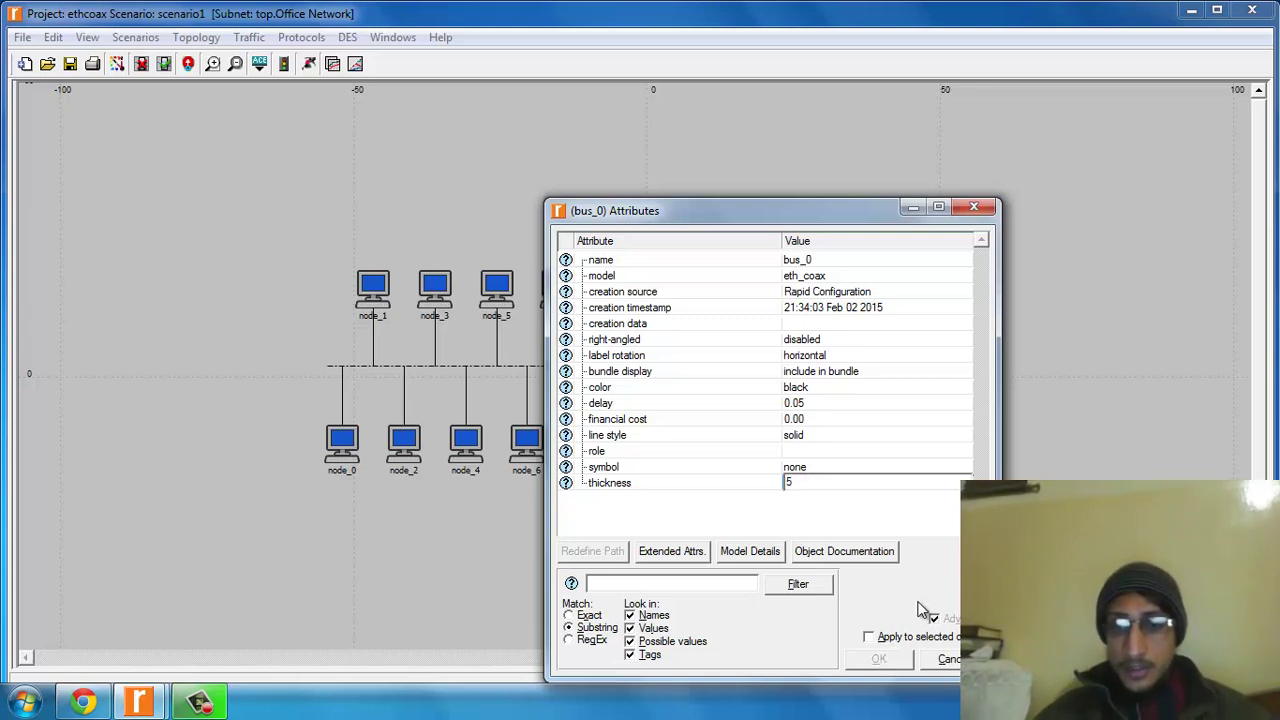
left_click(880, 658)
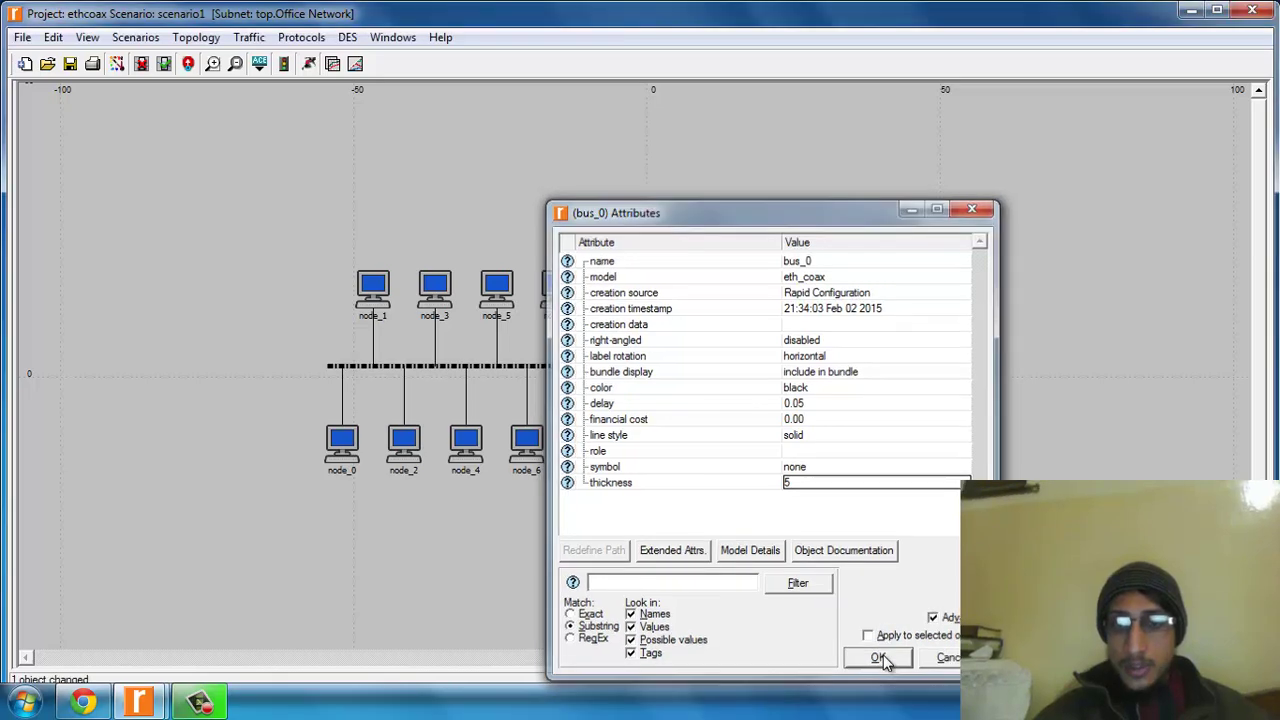
Select all 20 stations as similar nodes and expand node_1's Traffic Generation Parameters.
left_click(634, 518)
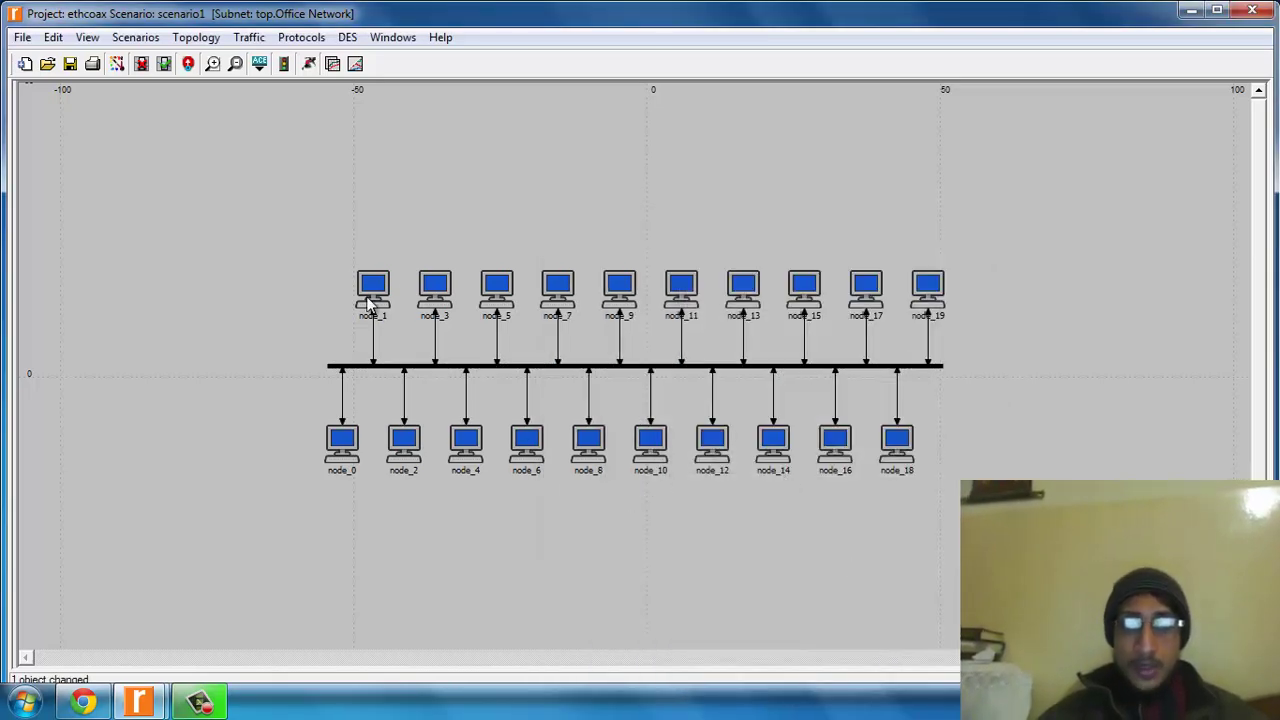
left_click(370, 300)
right_click(371, 300)
left_click(401, 369)
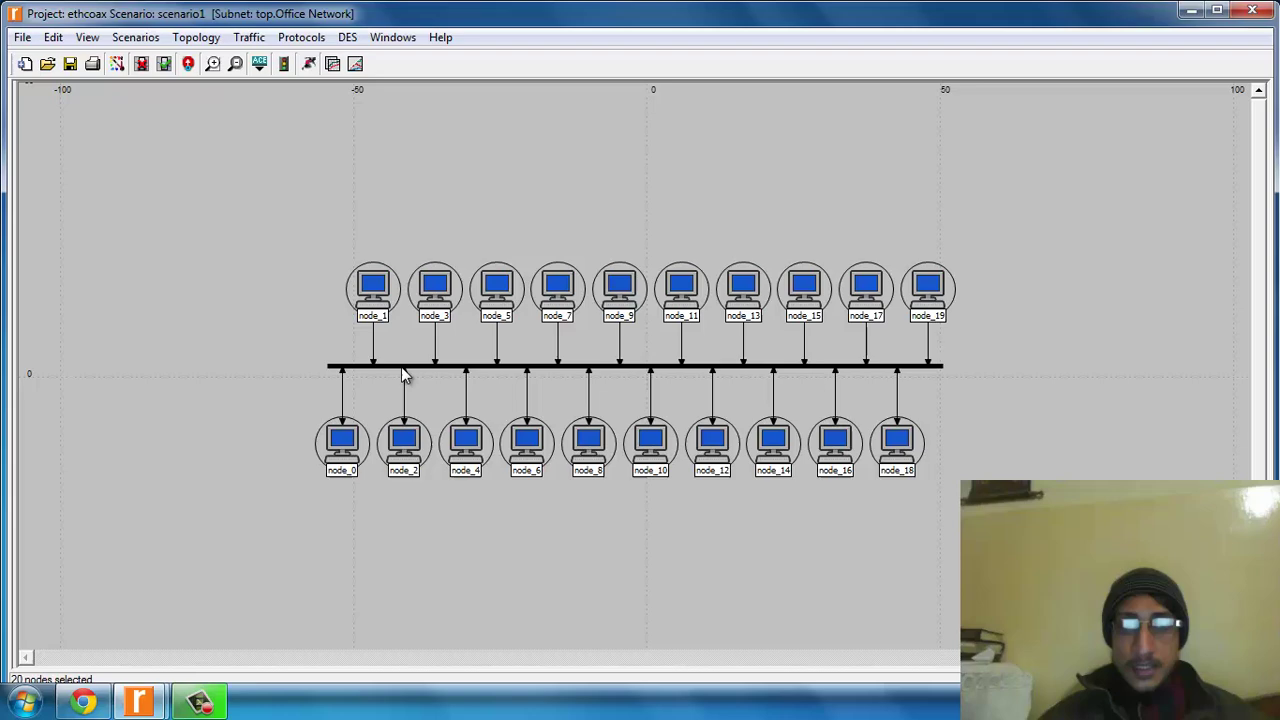
right_click(378, 290)
left_click(425, 296)
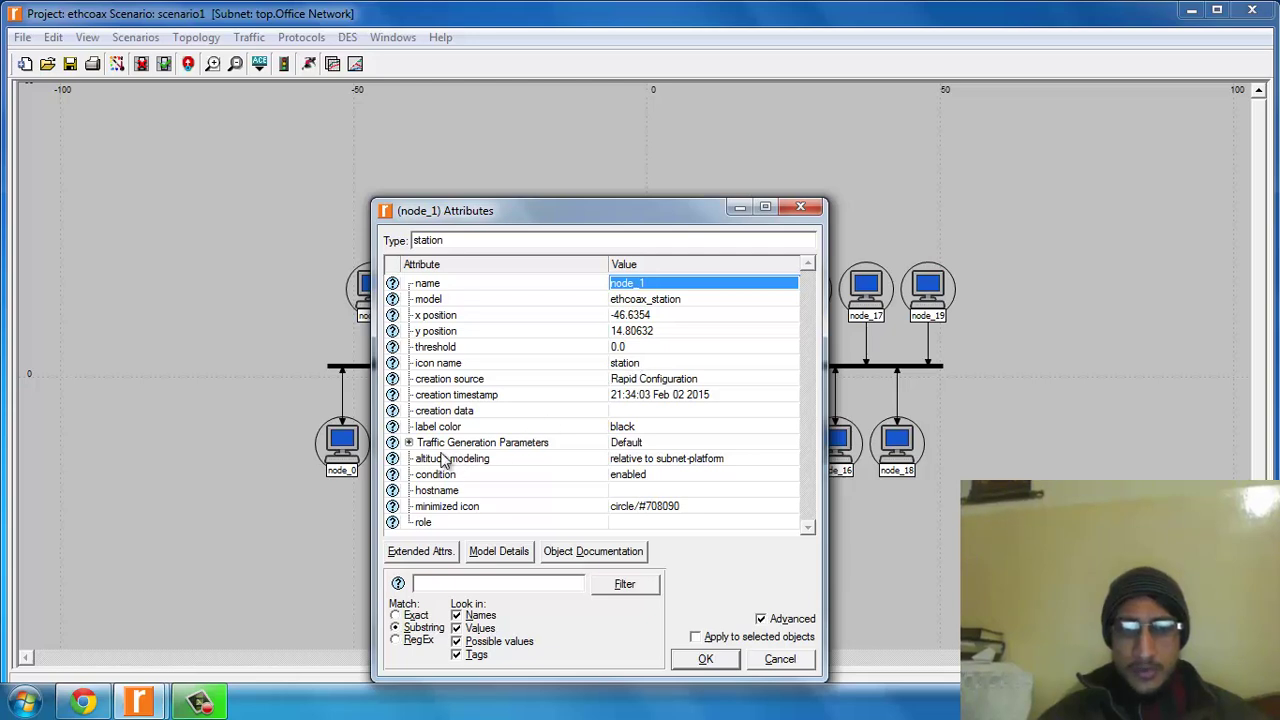
left_click(408, 442)
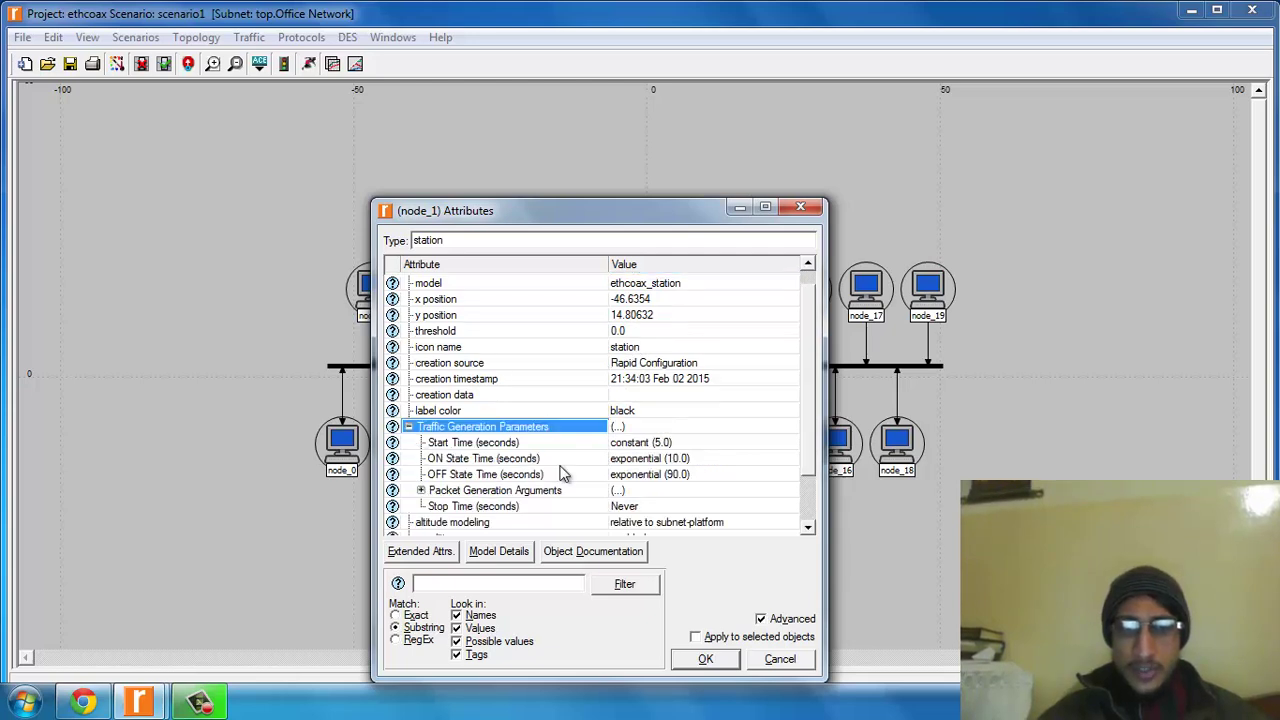
Set node_1's ON State Time to exponential with mean 100.
double_click(676, 459)
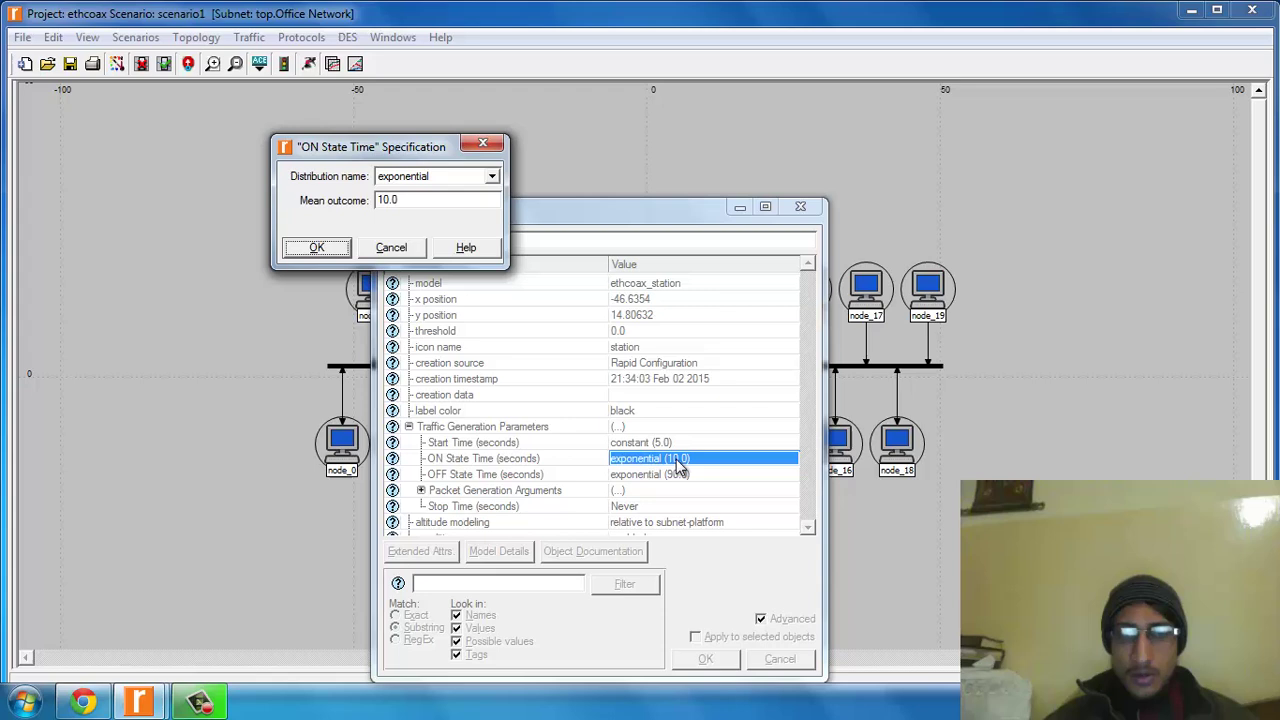
left_click(434, 178)
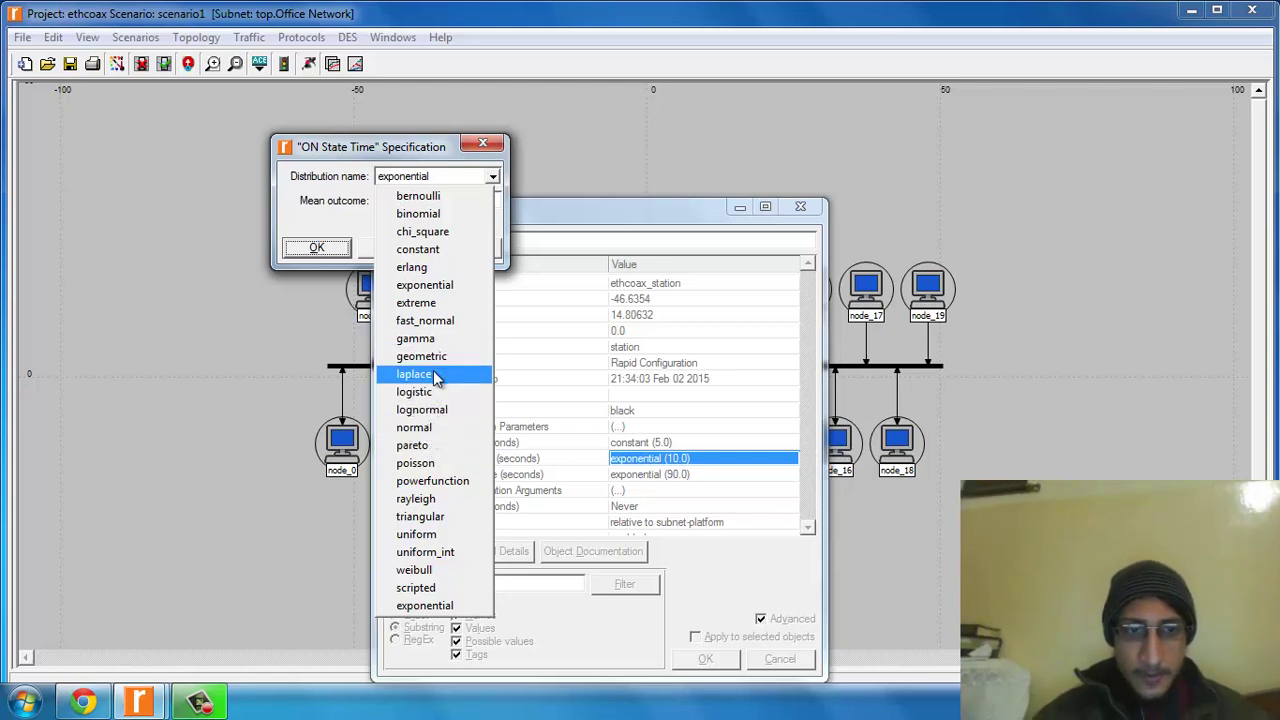
left_click(415, 463)
left_click(444, 180)
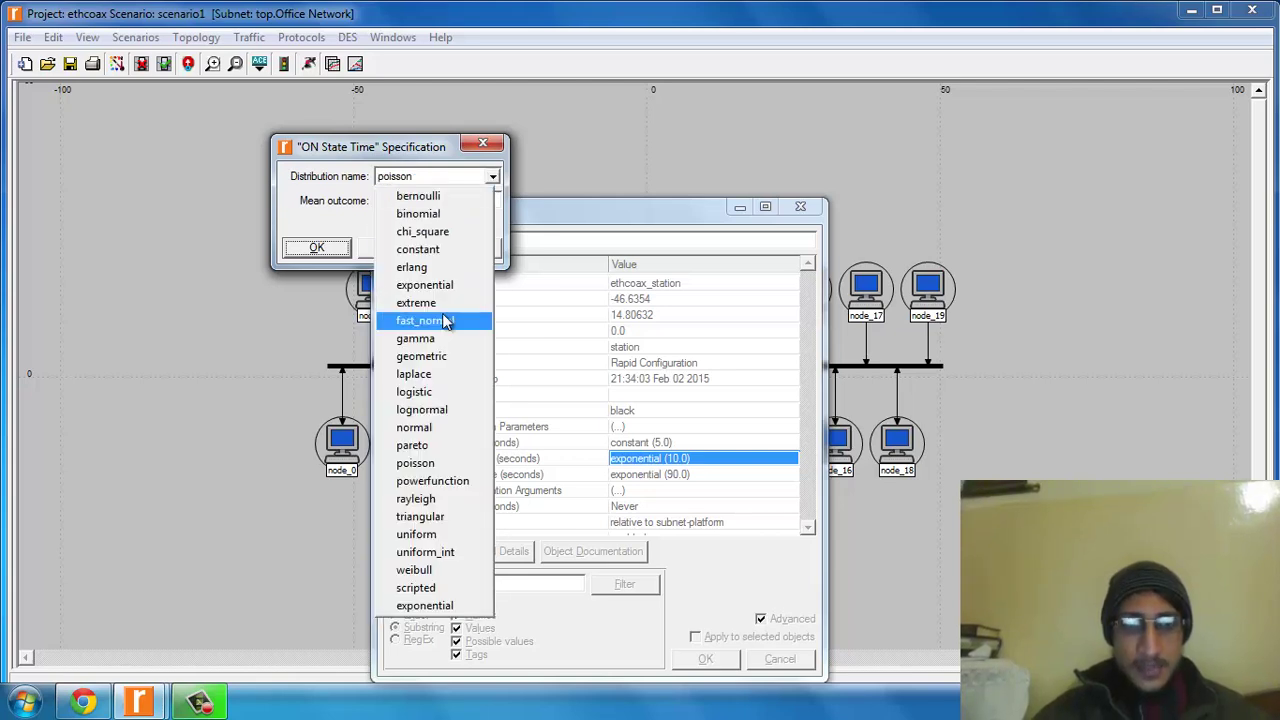
left_click(420, 605)
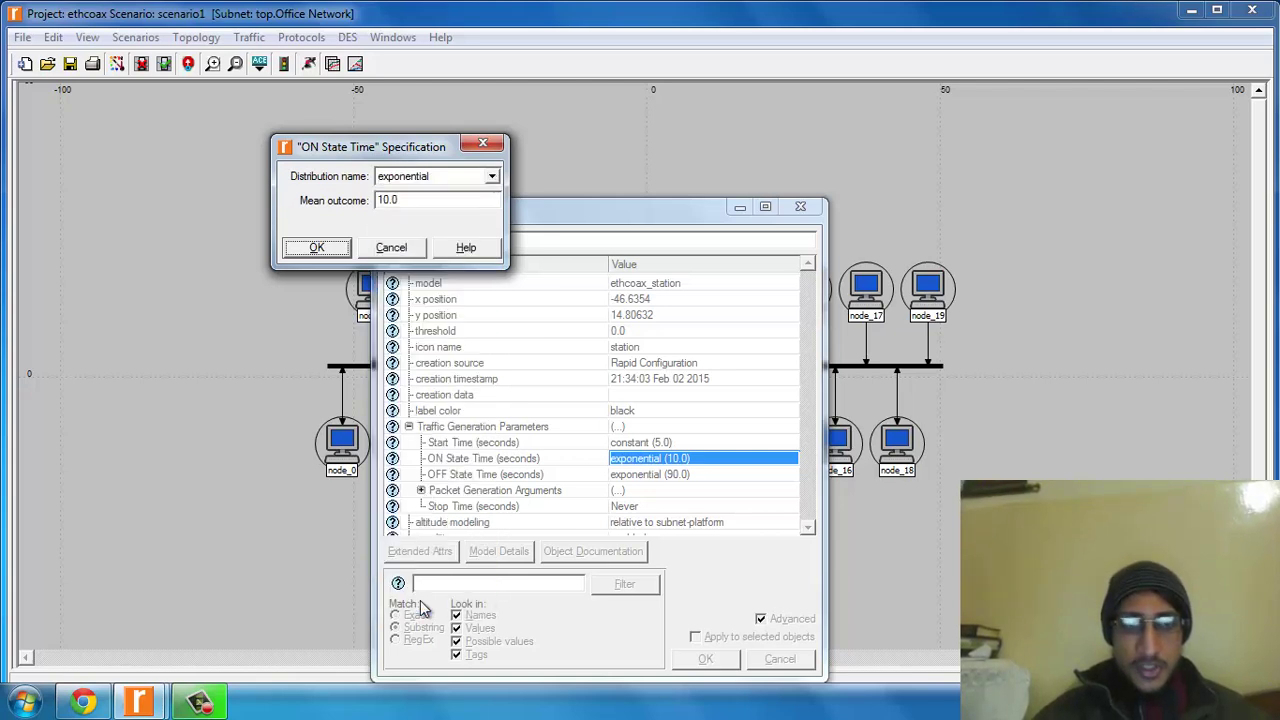
double_click(416, 201)
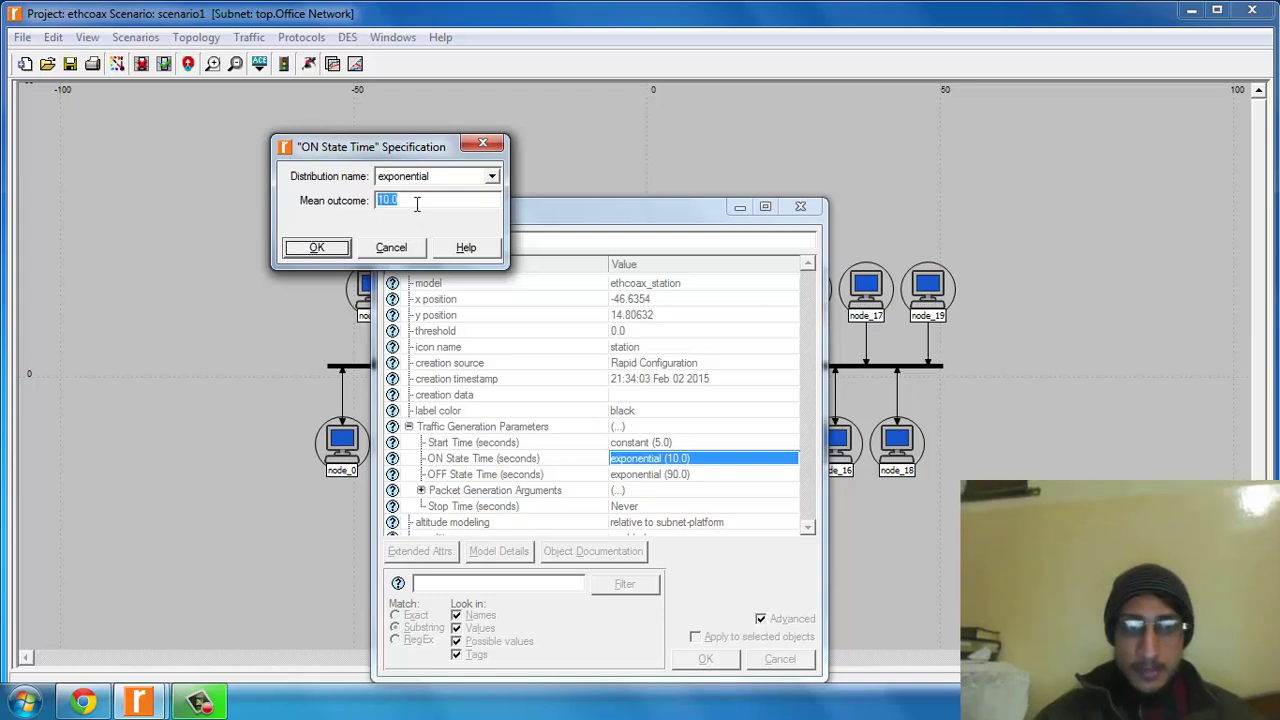
left_click(417, 203)
key("BackSpace")
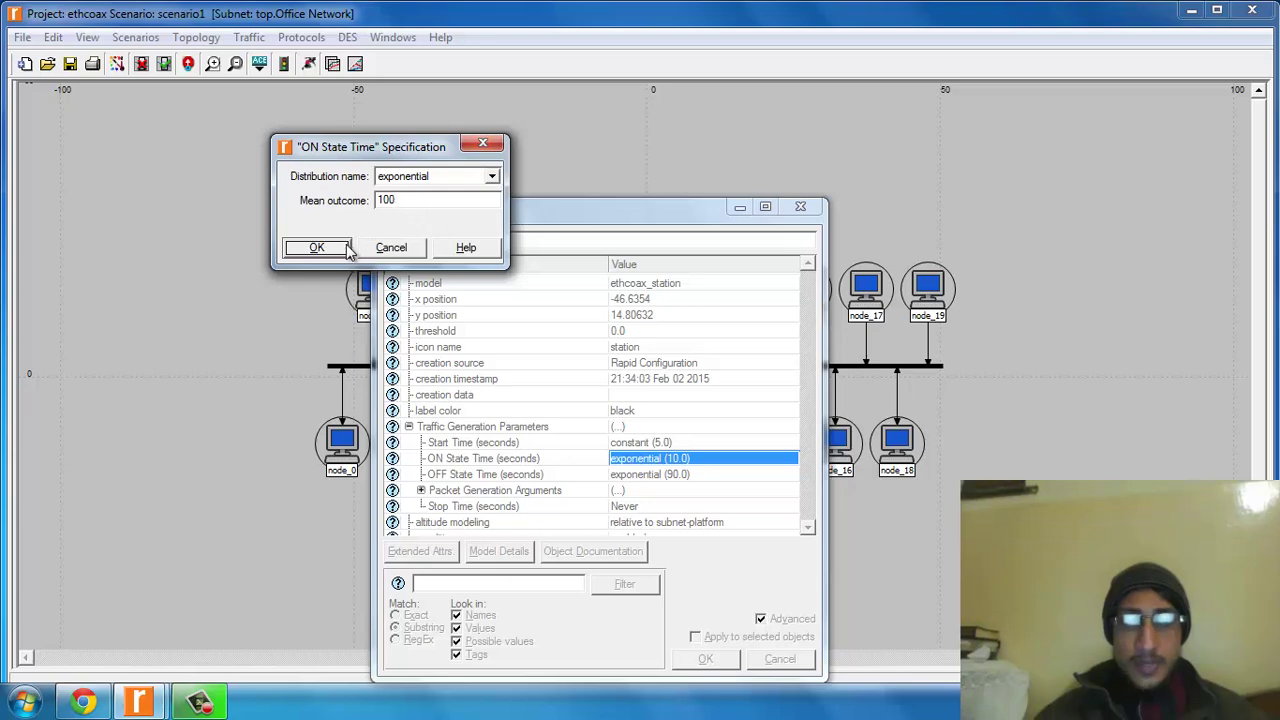
left_click(316, 247)
Set the OFF State Time exponential mean to 0.00001.
double_click(625, 474)
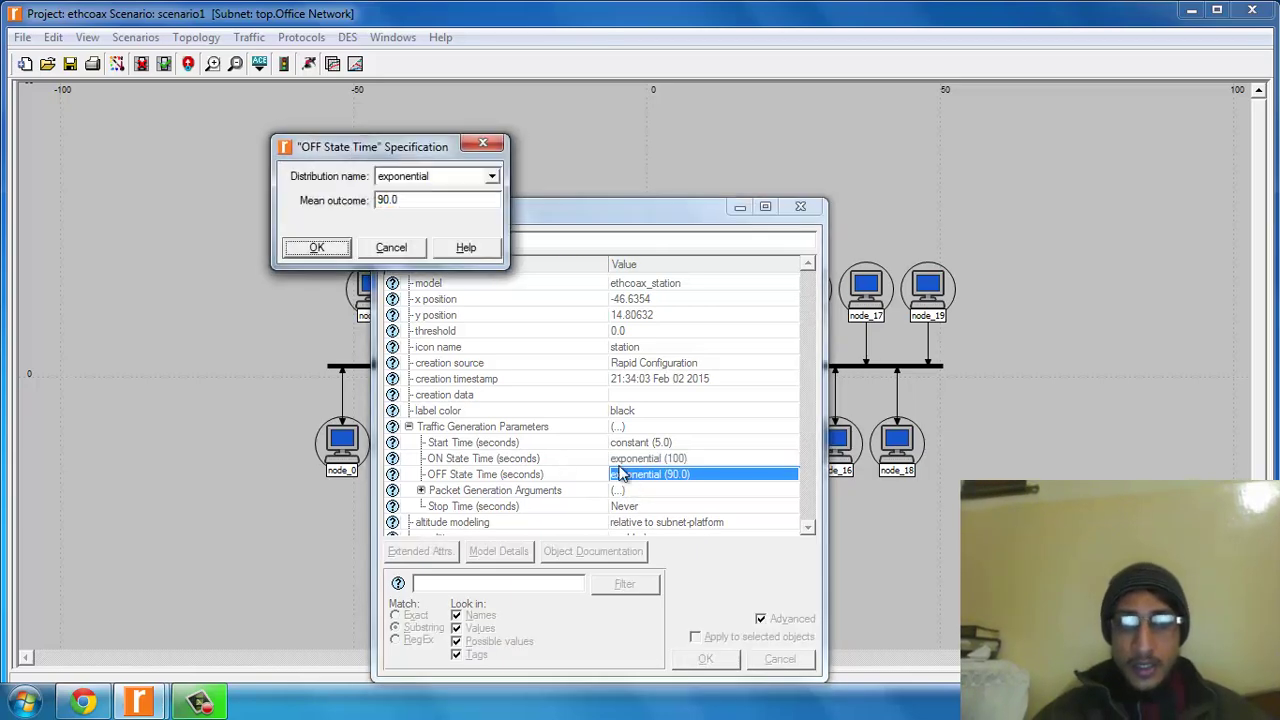
double_click(411, 200)
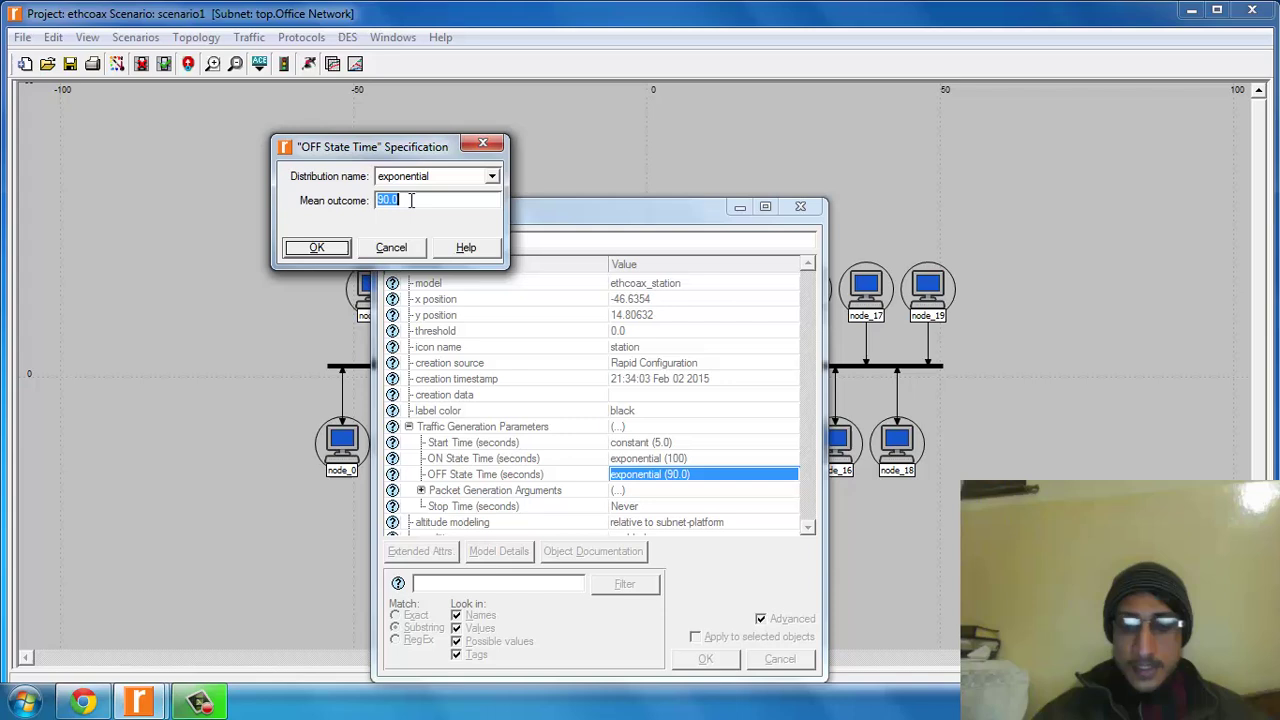
type("00")
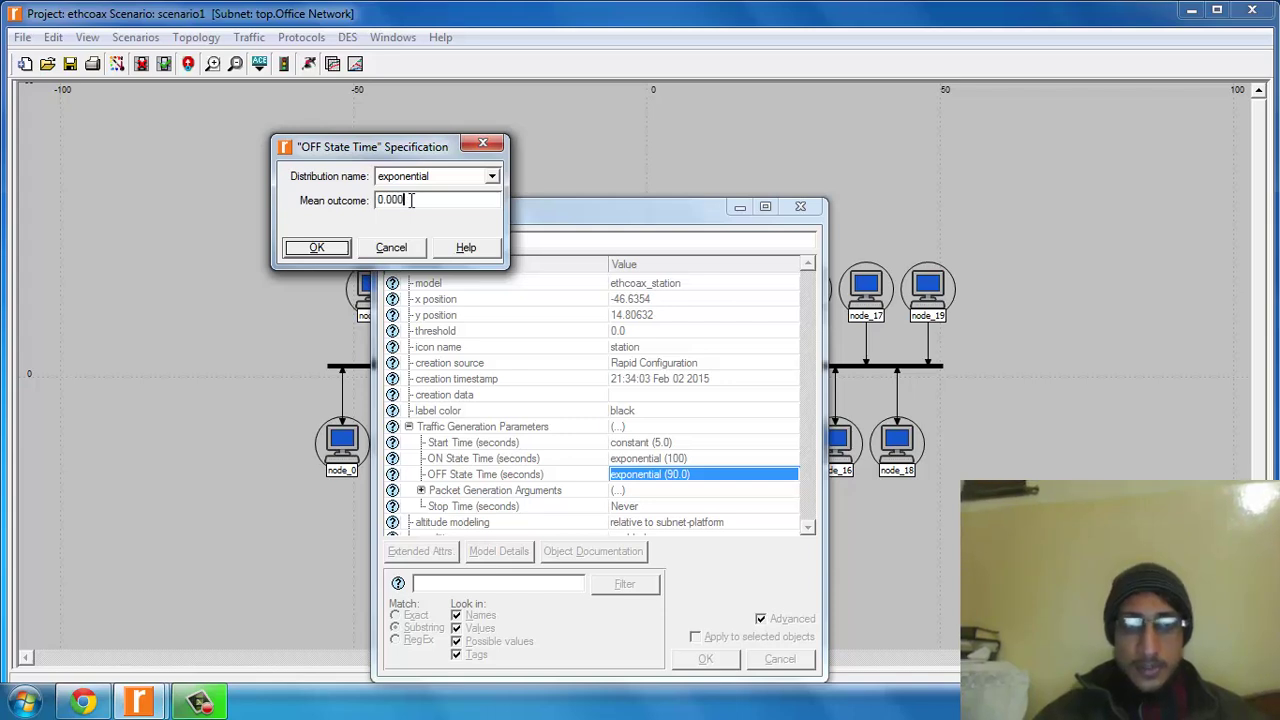
type(".00001")
left_click(322, 248)
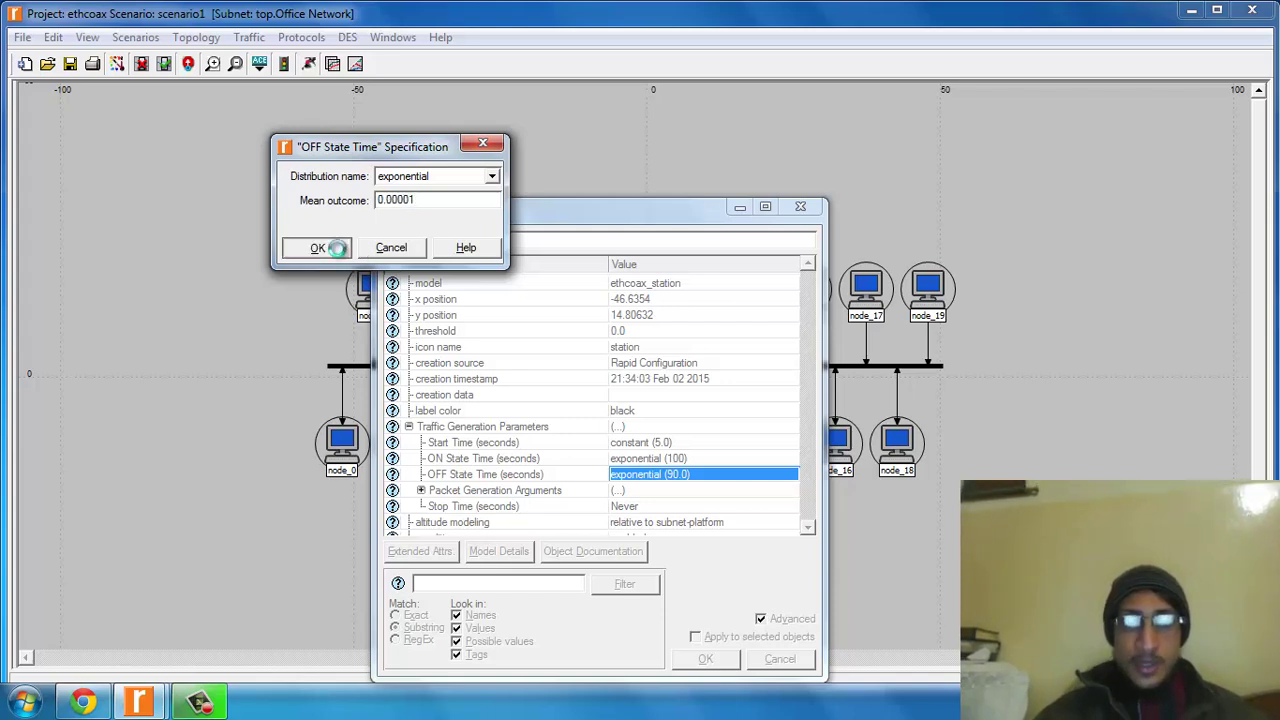
left_click_drag(432, 220, 449, 130)
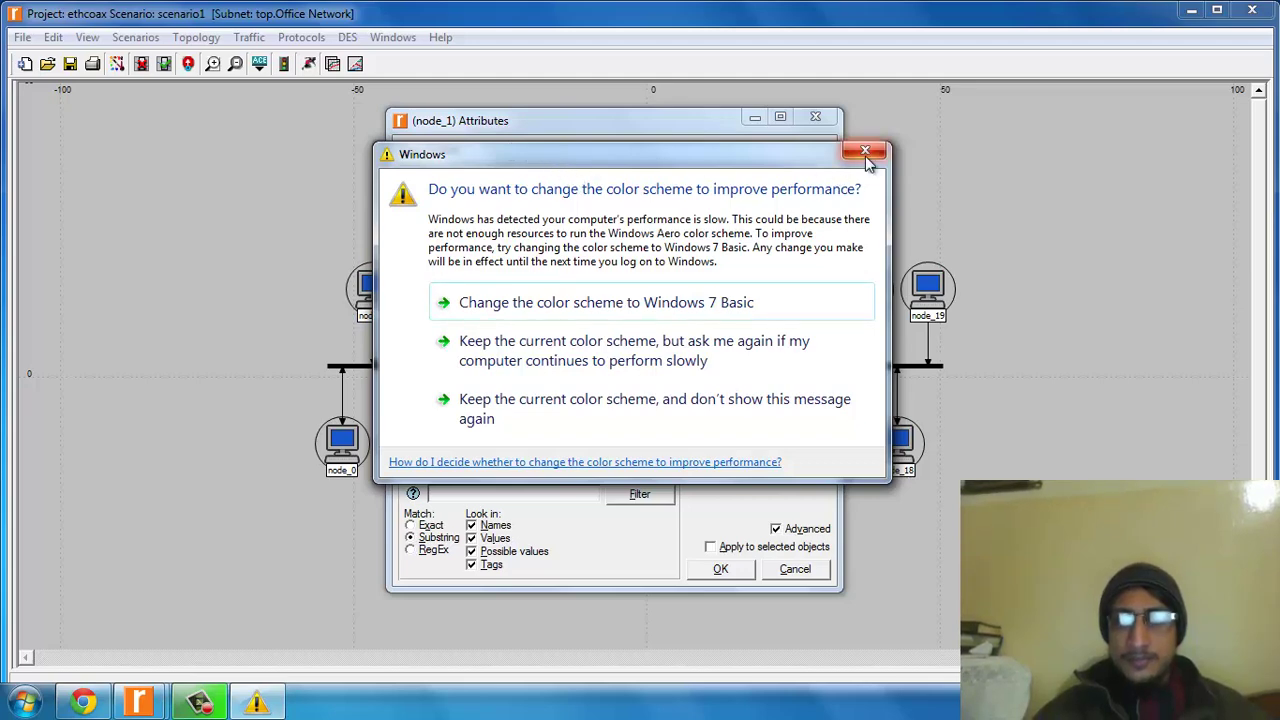
left_click(722, 405)
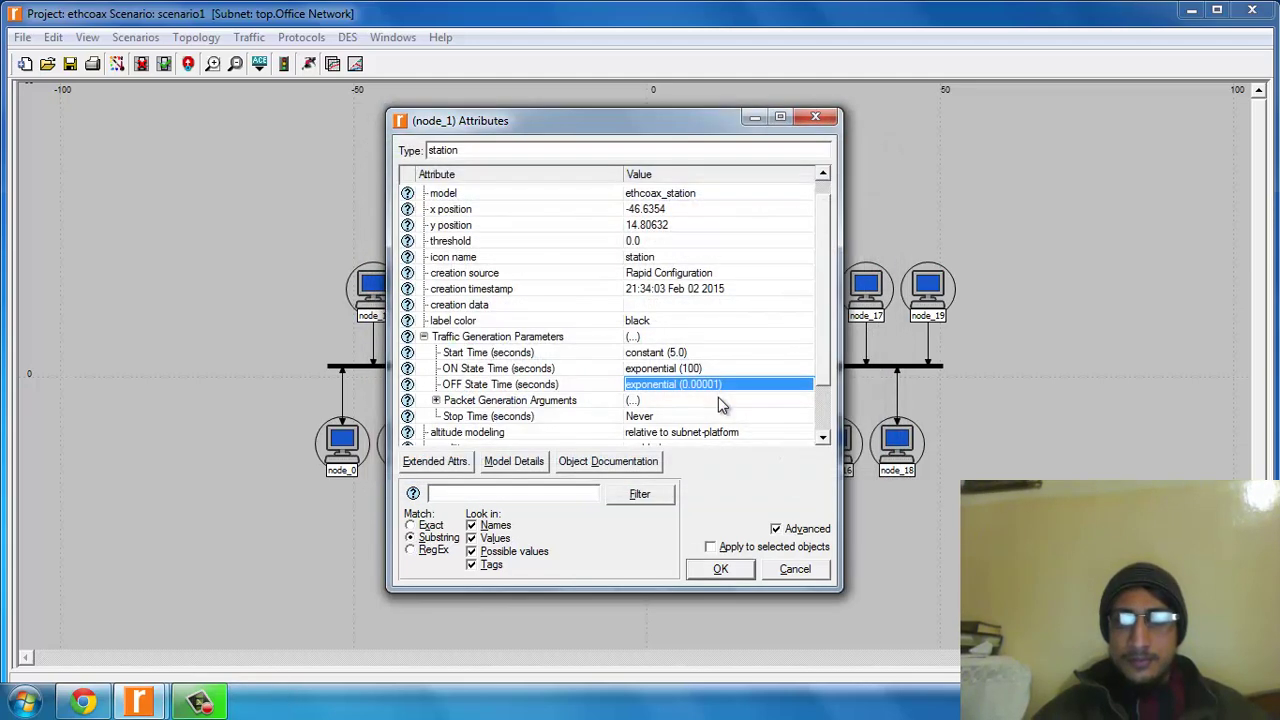
left_click(716, 572)
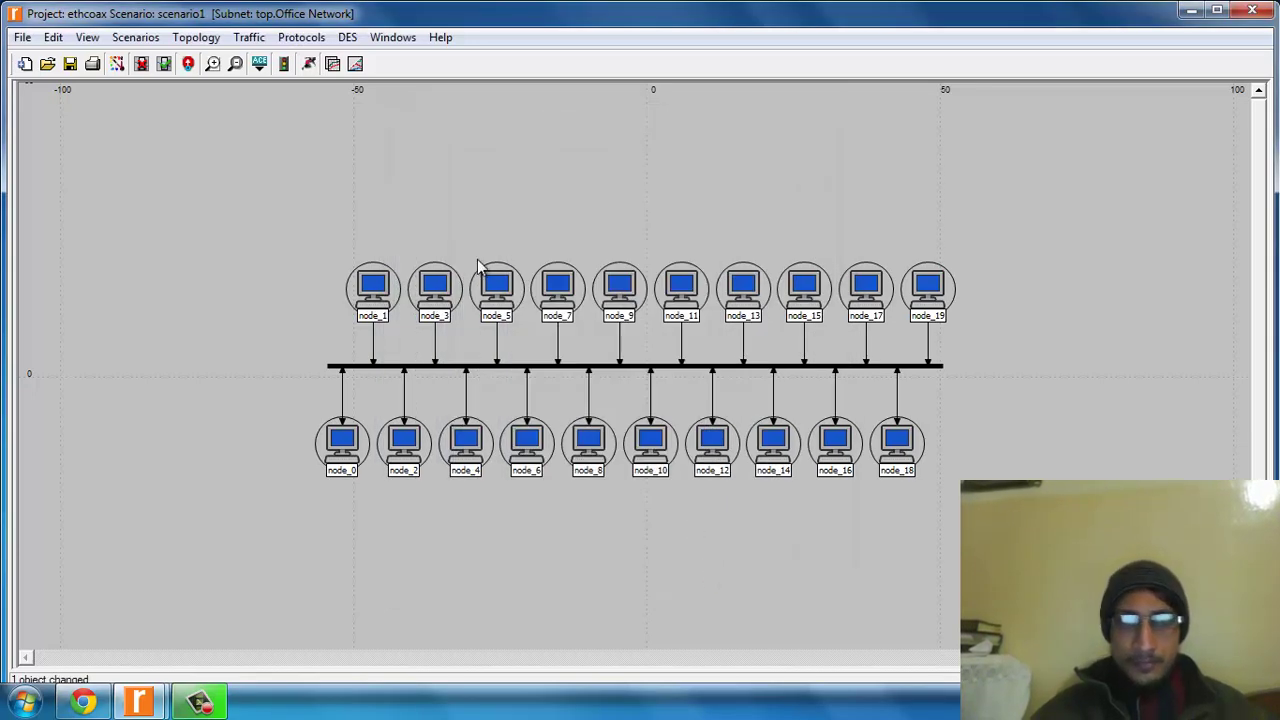
Collect global Traffic Sink Traffic Received and Traffic Source Traffic Sent (packets/sec) statistics.
right_click(199, 230)
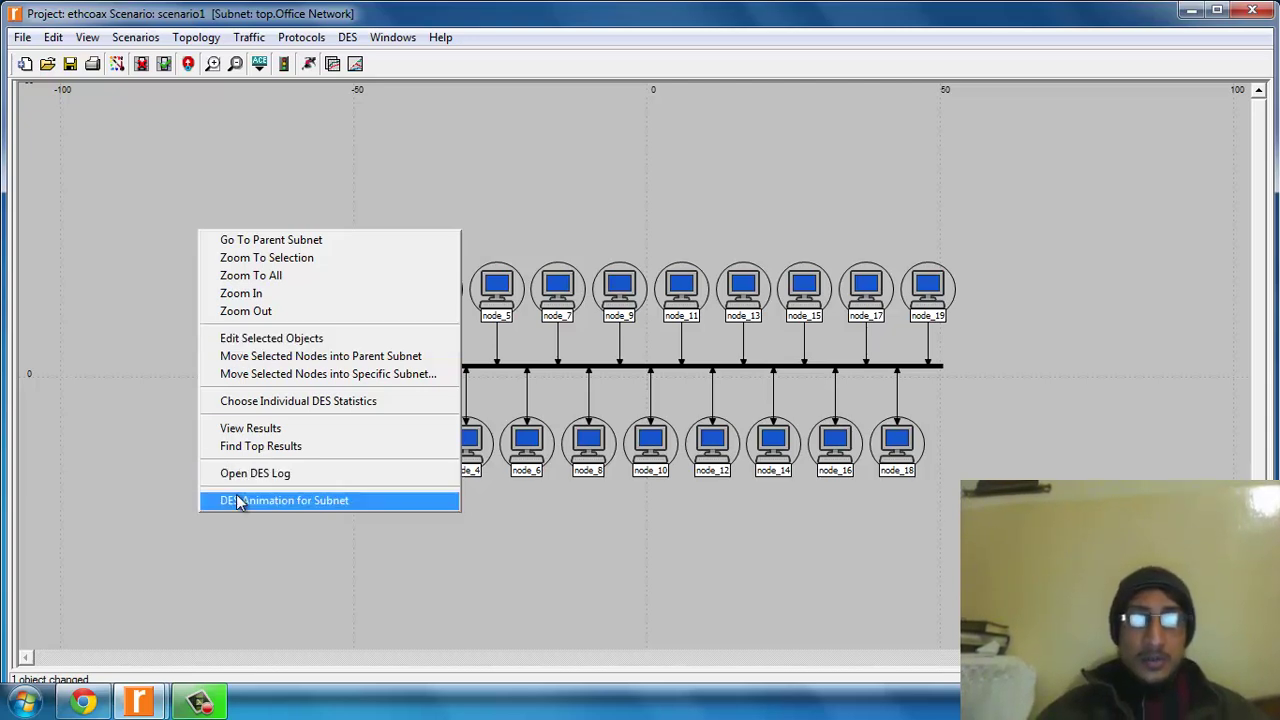
left_click(246, 402)
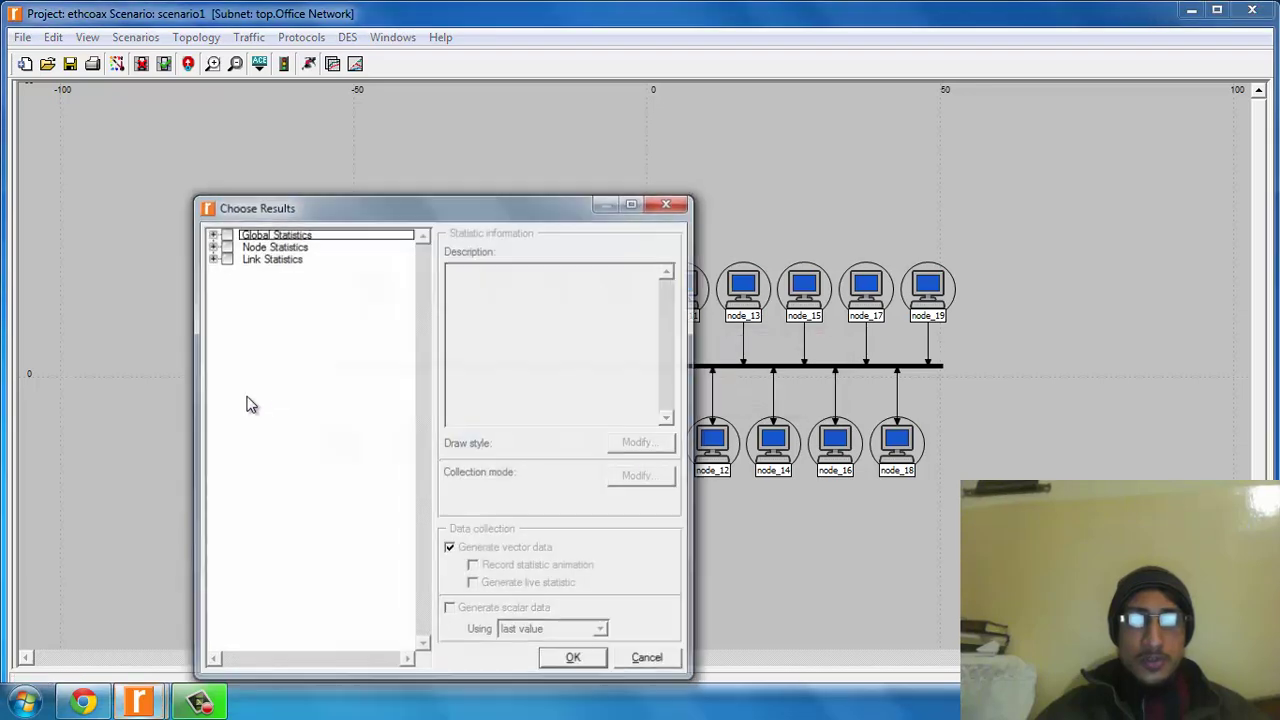
left_click(211, 233)
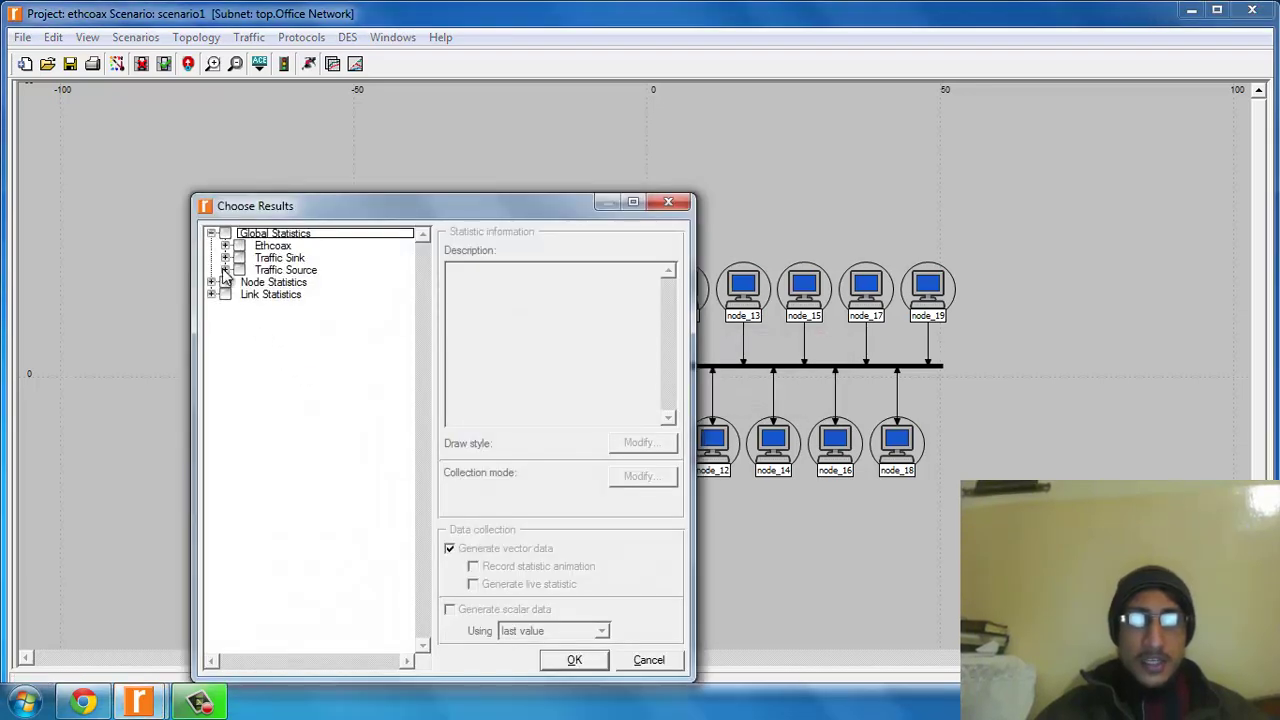
left_click(226, 258)
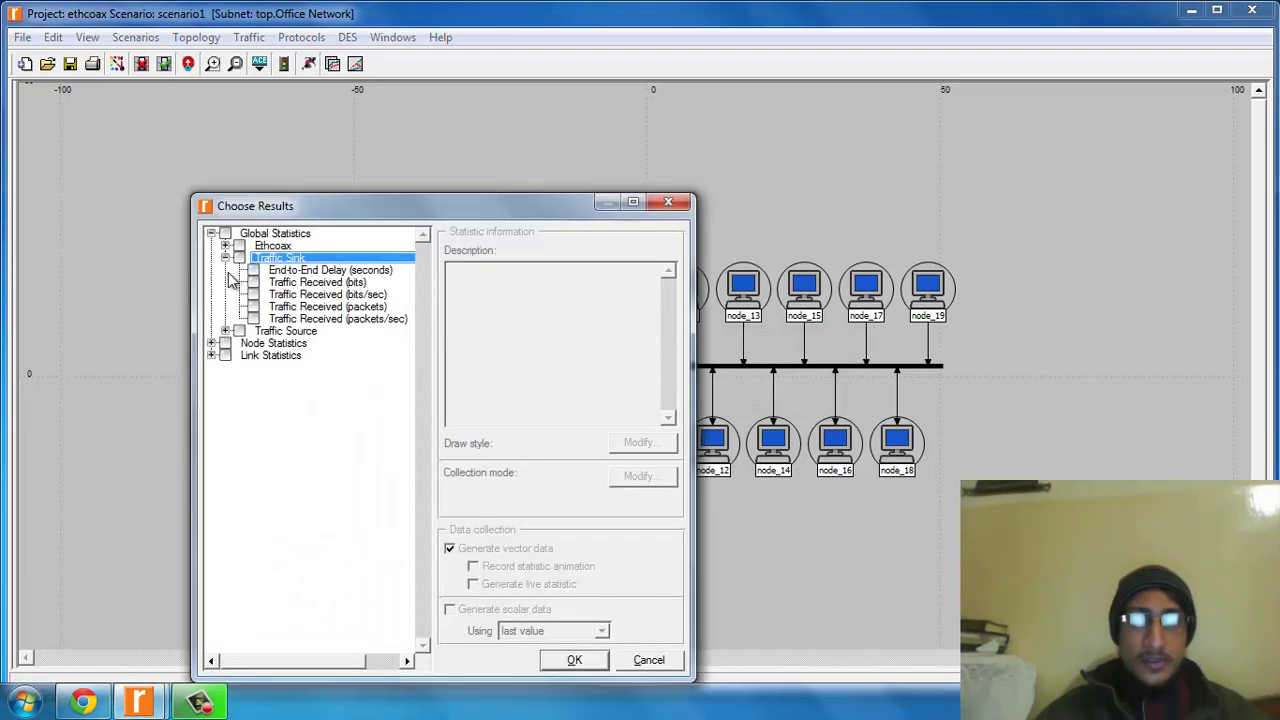
left_click(253, 319)
left_click(226, 331)
left_click(253, 380)
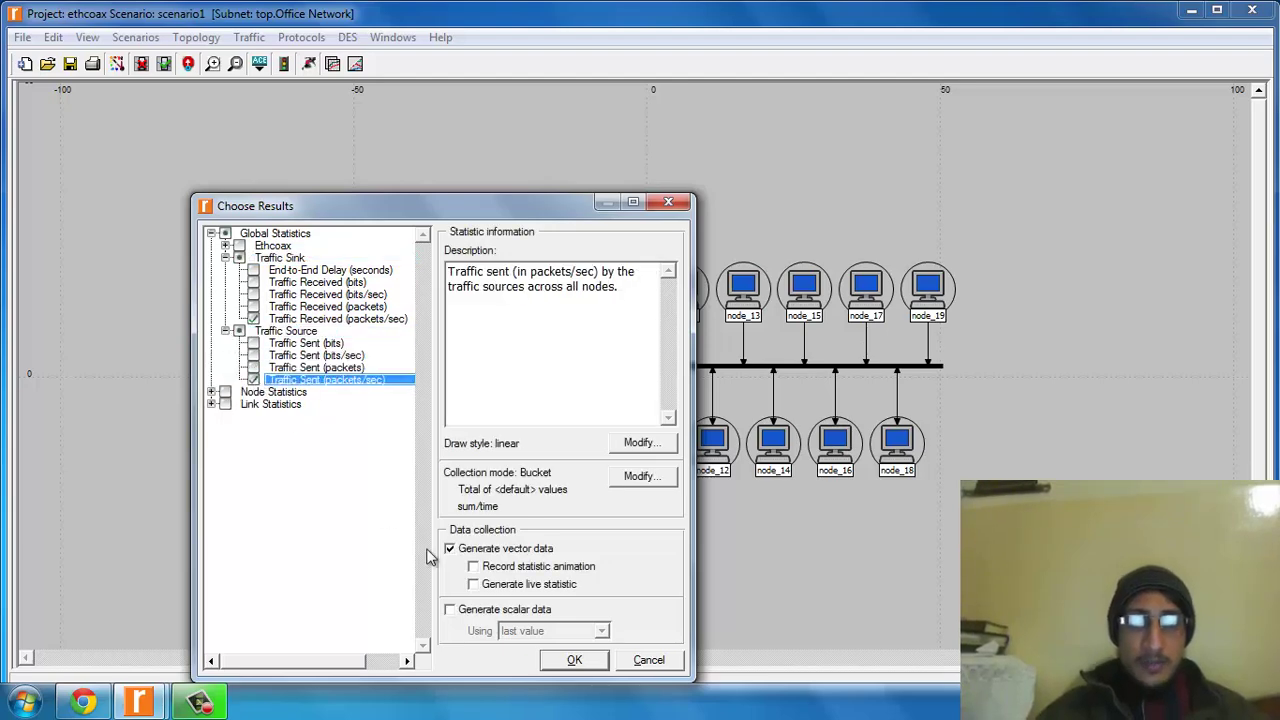
left_click(574, 660)
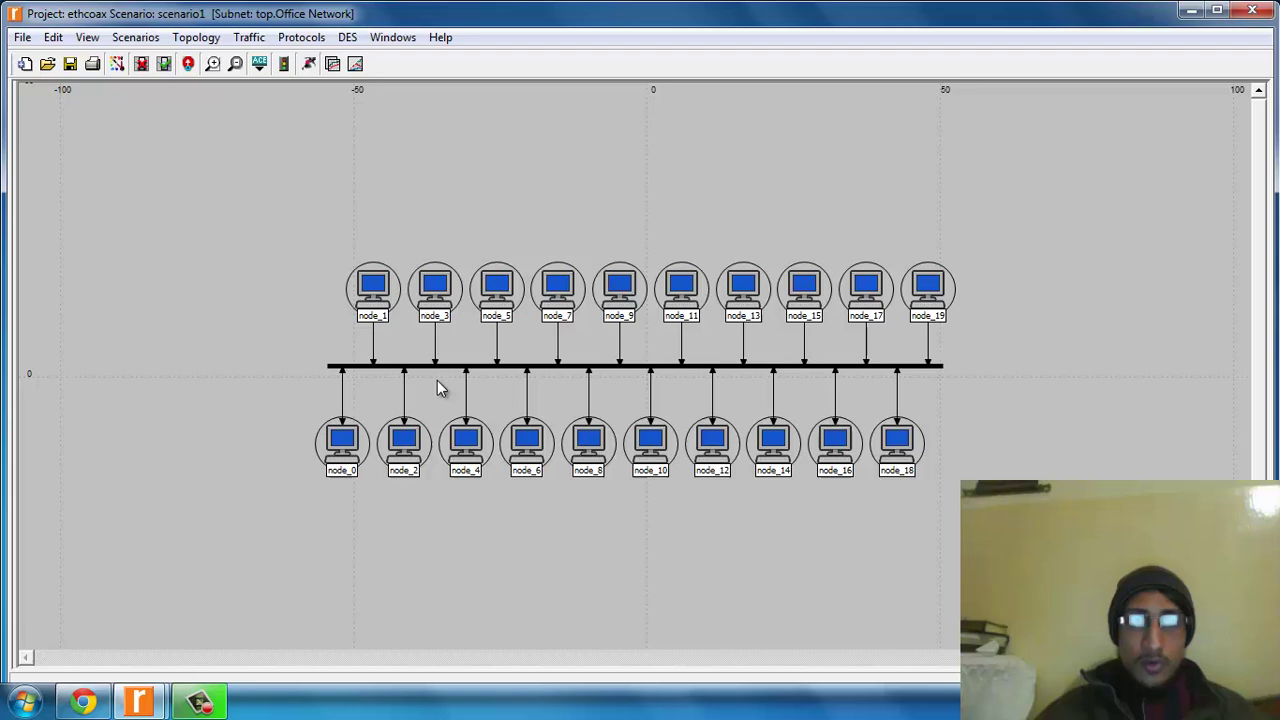
In the advanced statistic probe model, make probe pb0 collect scalar data as a time average.
left_click(349, 38)
mouse_move(372, 40)
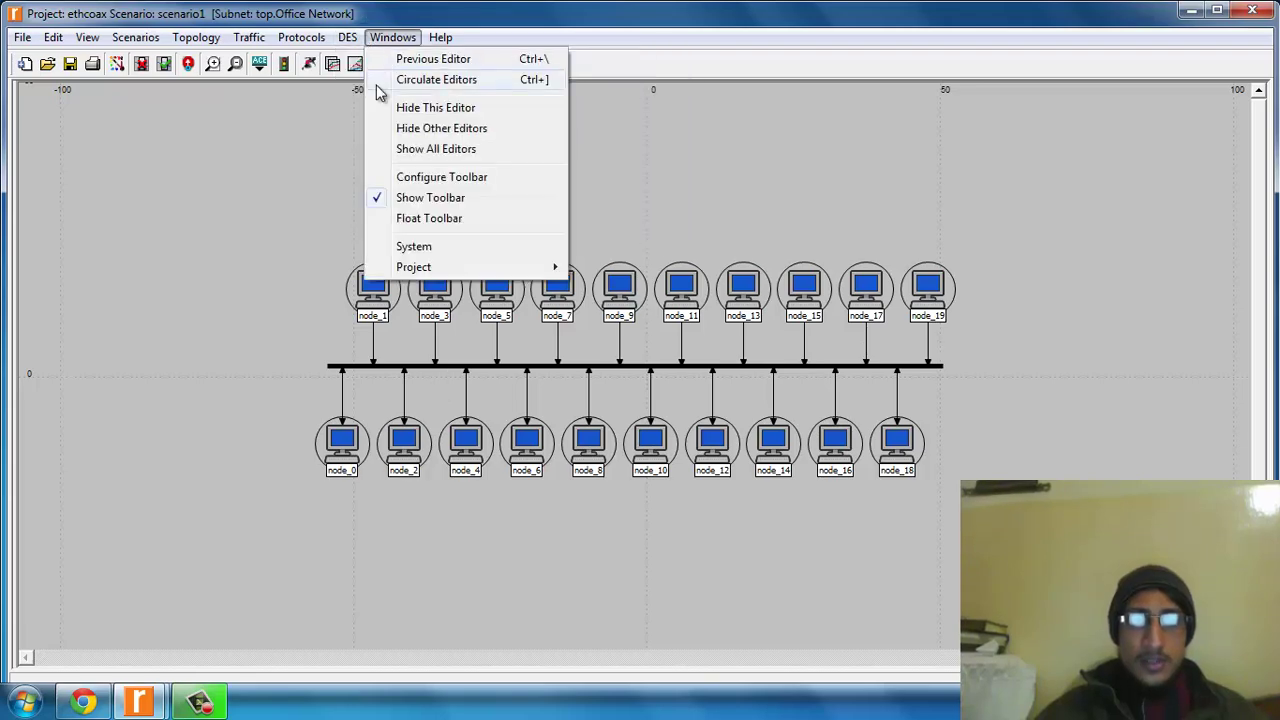
left_click(369, 78)
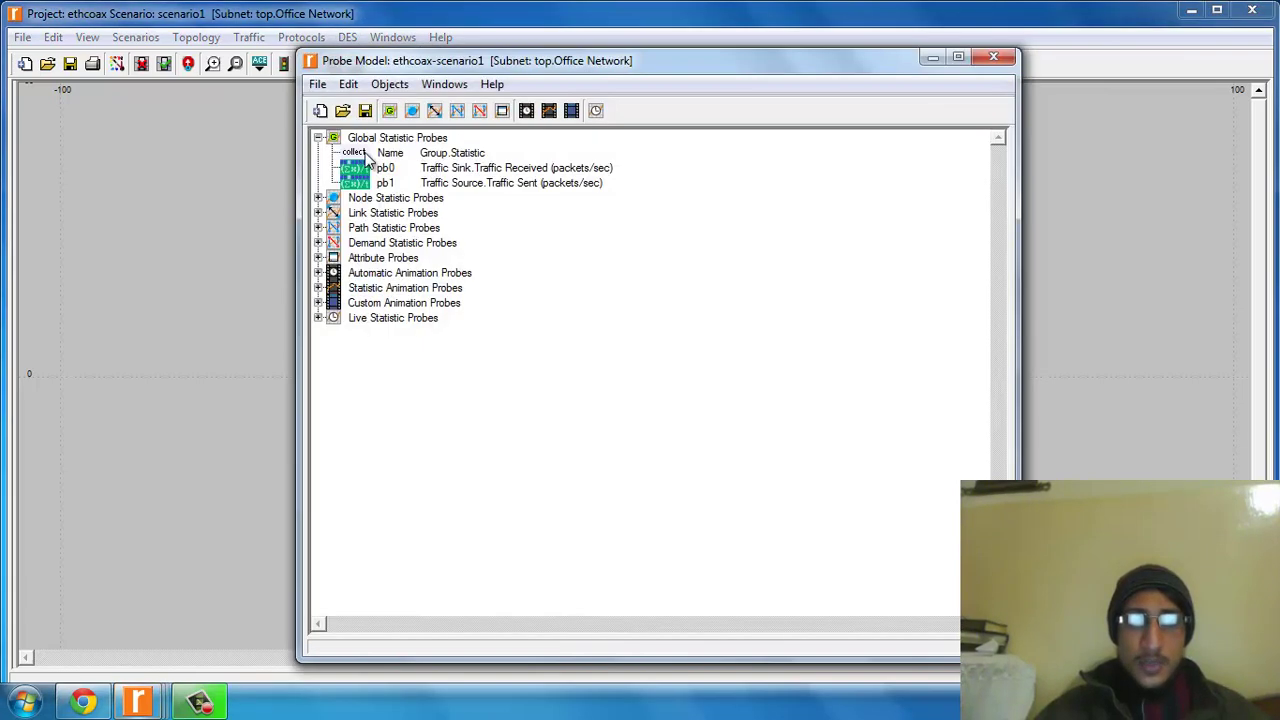
left_click(371, 170)
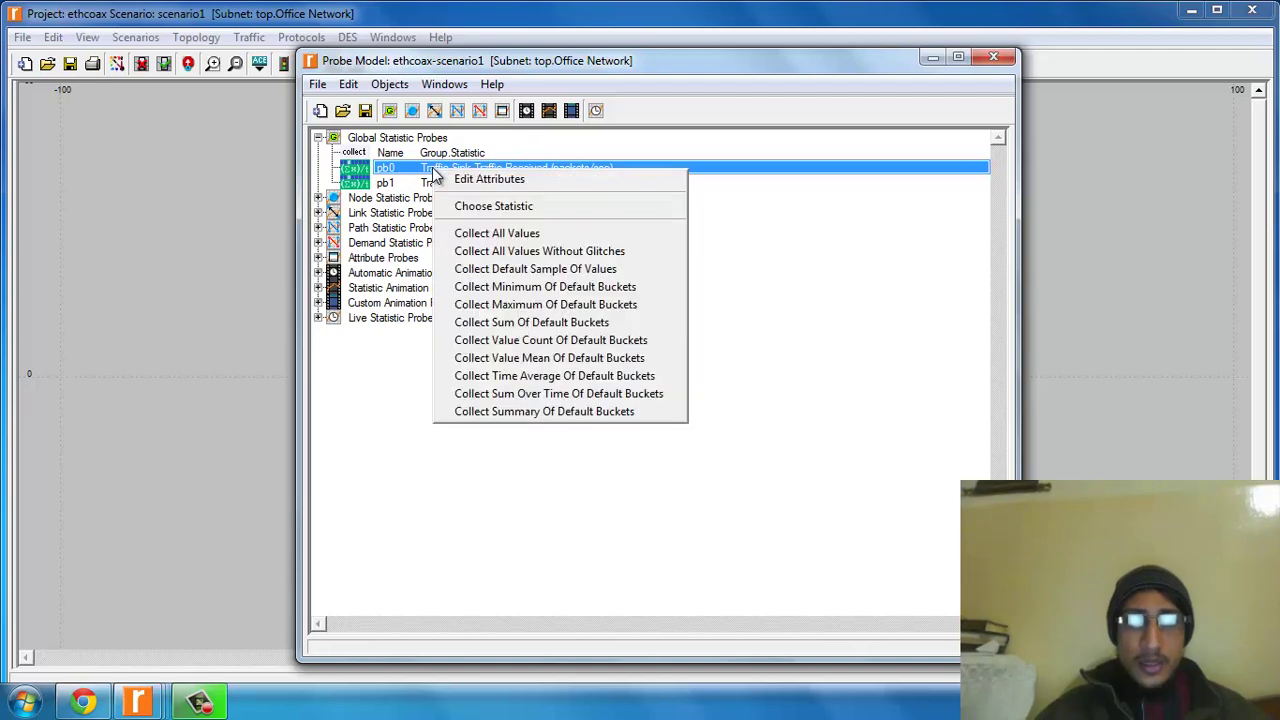
right_click(432, 168)
left_click(456, 184)
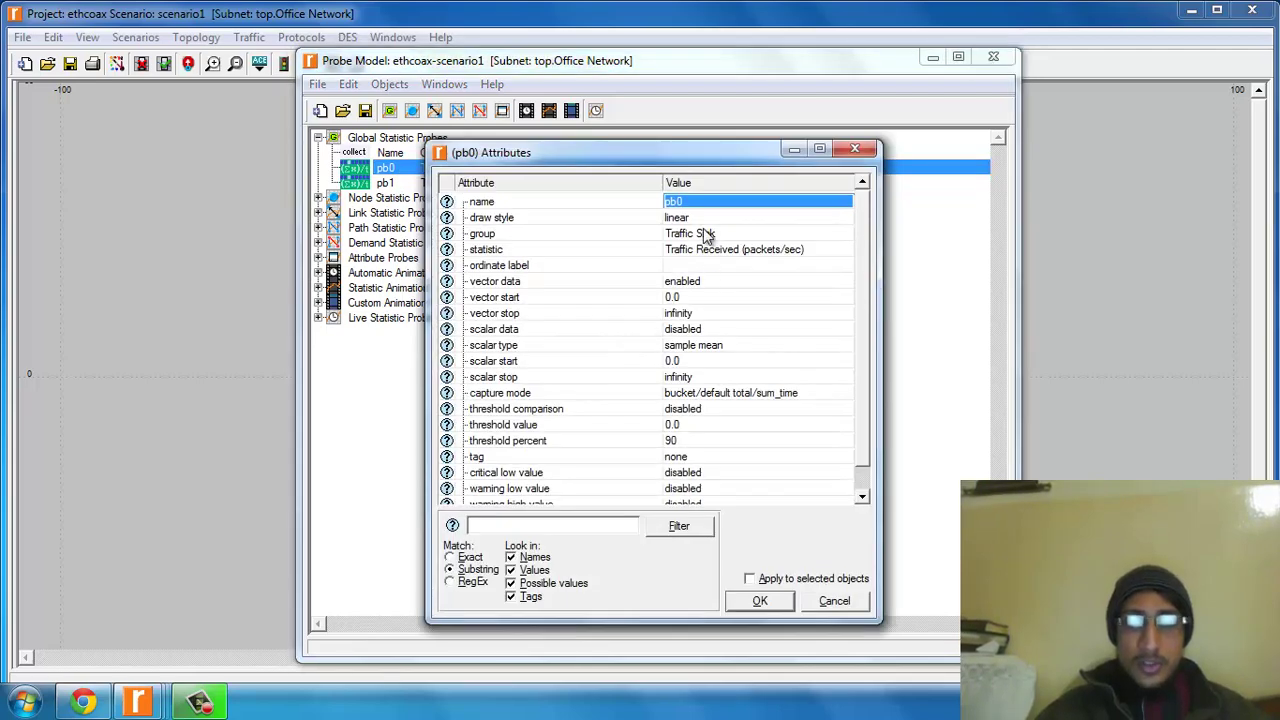
left_click(690, 330)
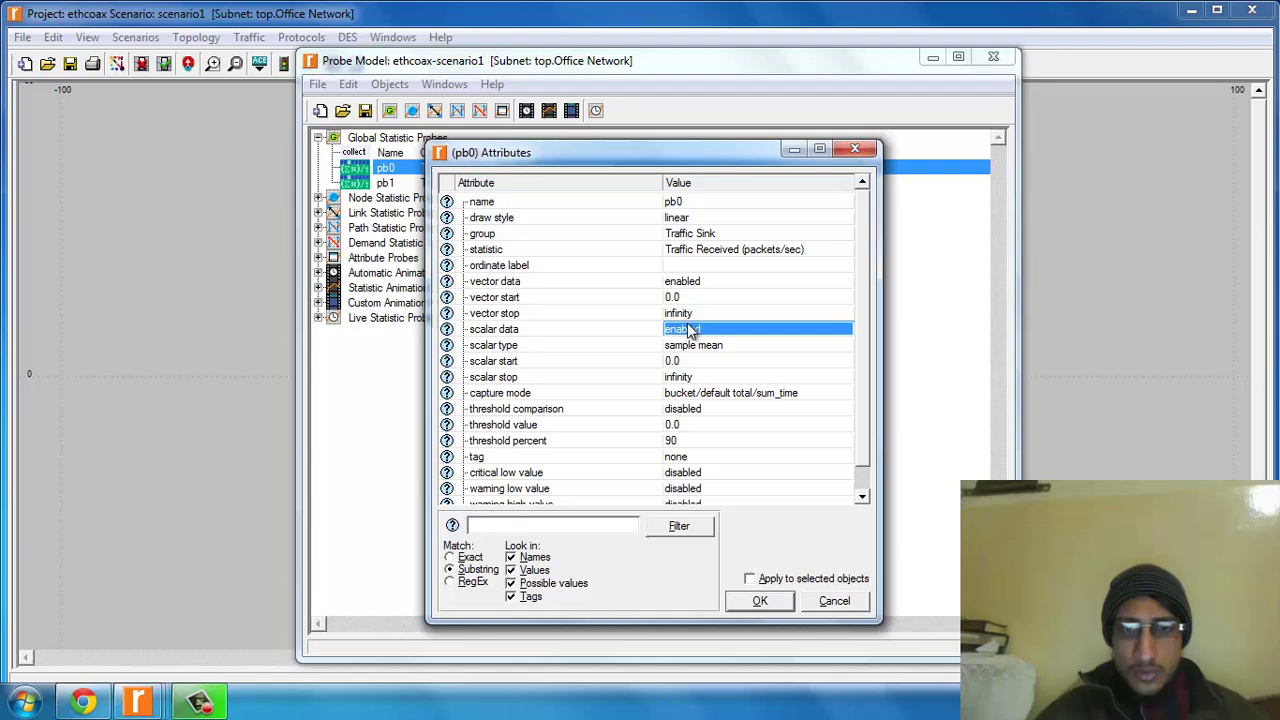
left_click(690, 345)
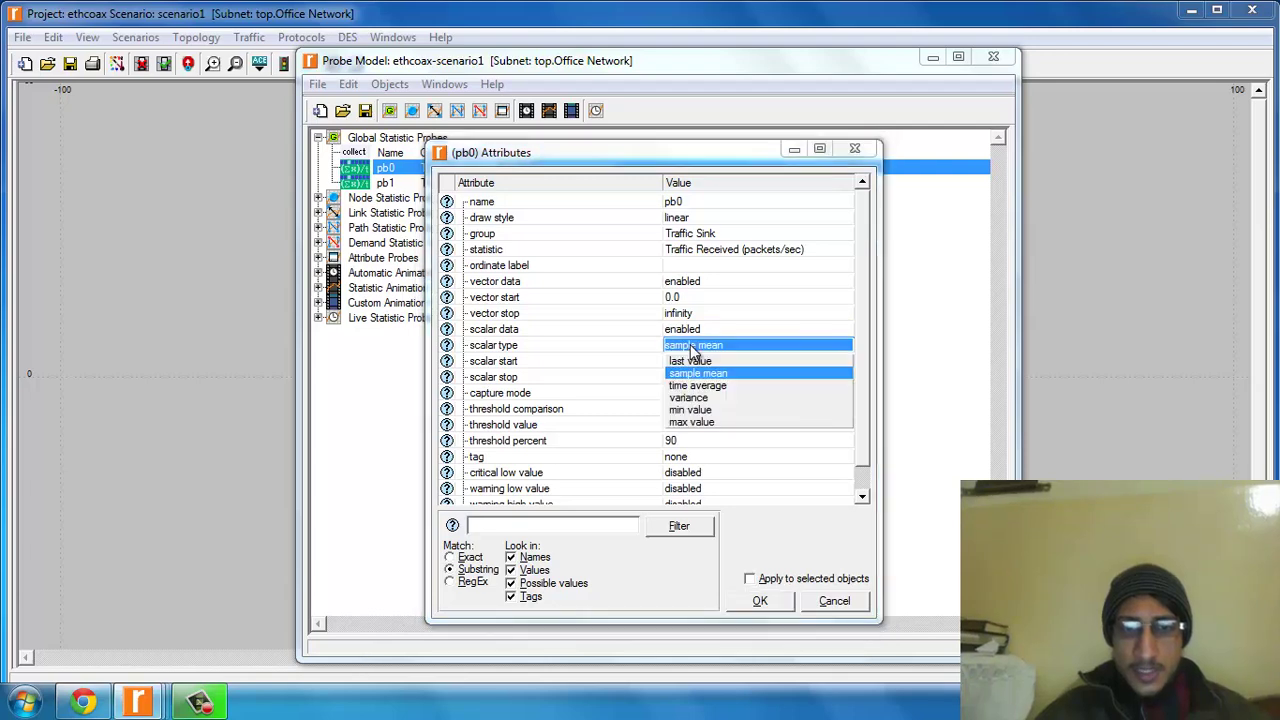
left_click(706, 392)
left_click(760, 600)
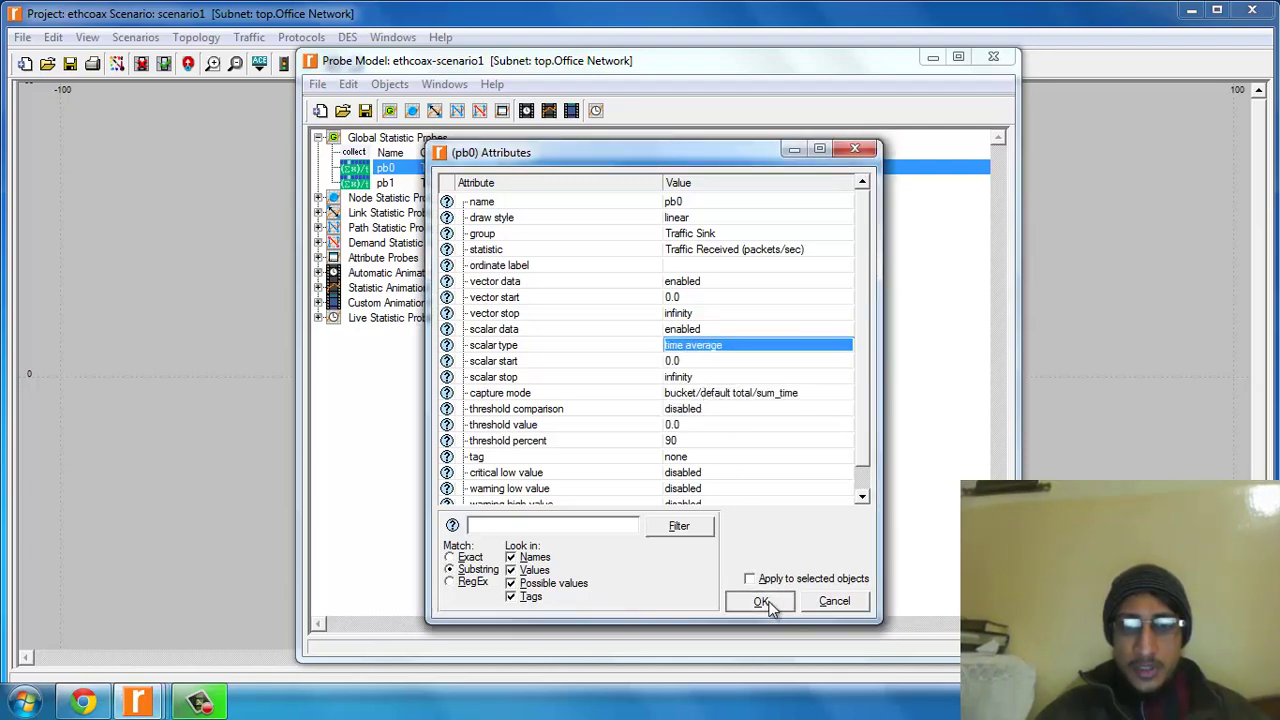
Make probe pb1 collect scalar data as a time average and close the probe model.
left_click(553, 188)
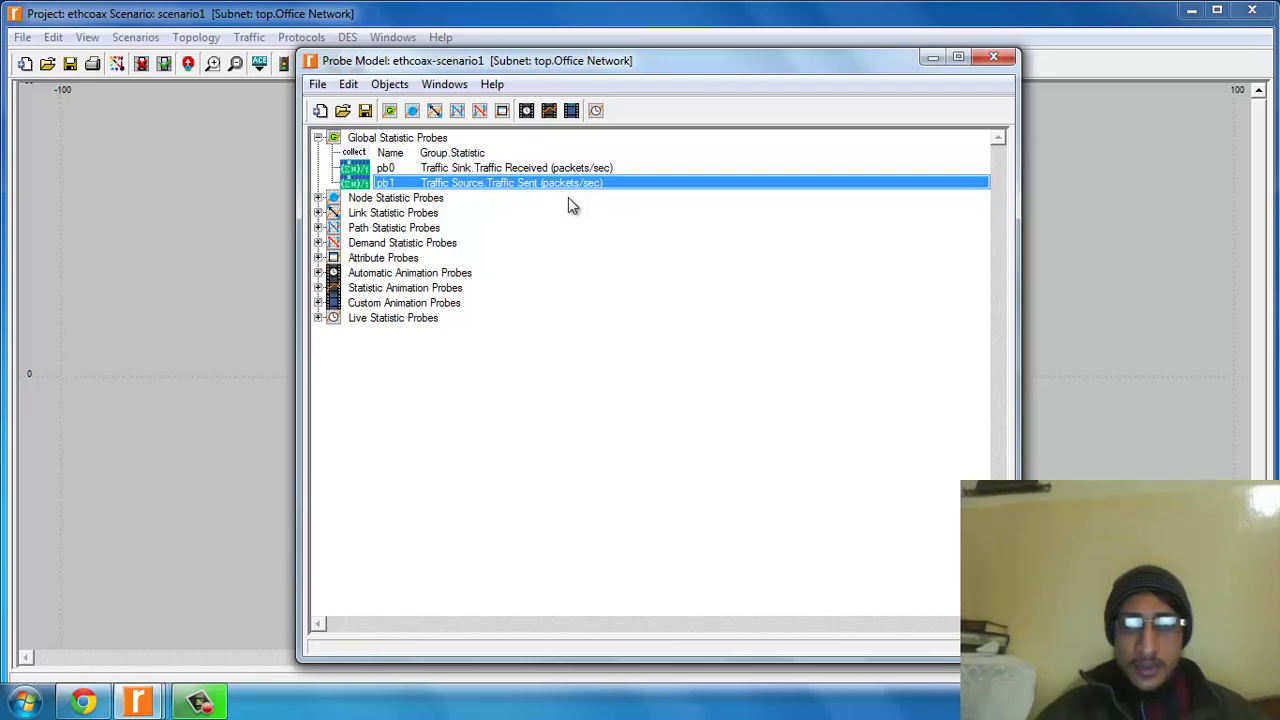
right_click(575, 190)
left_click(625, 196)
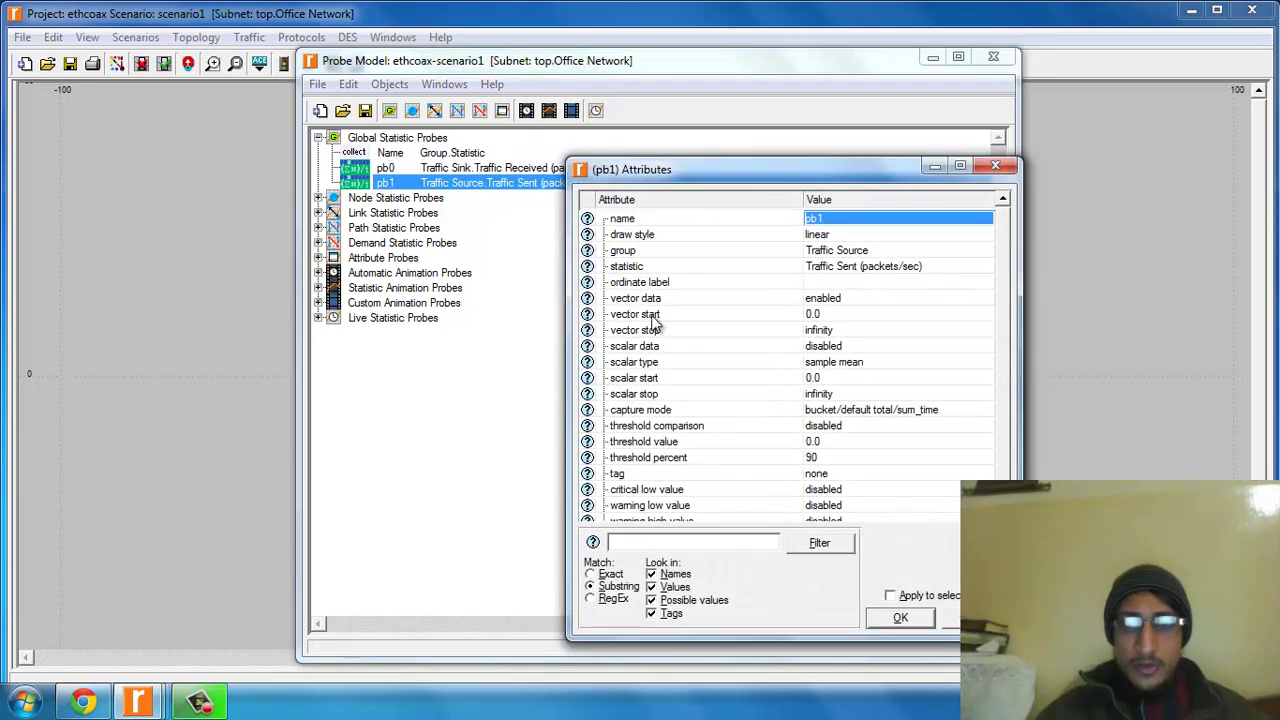
left_click(819, 348)
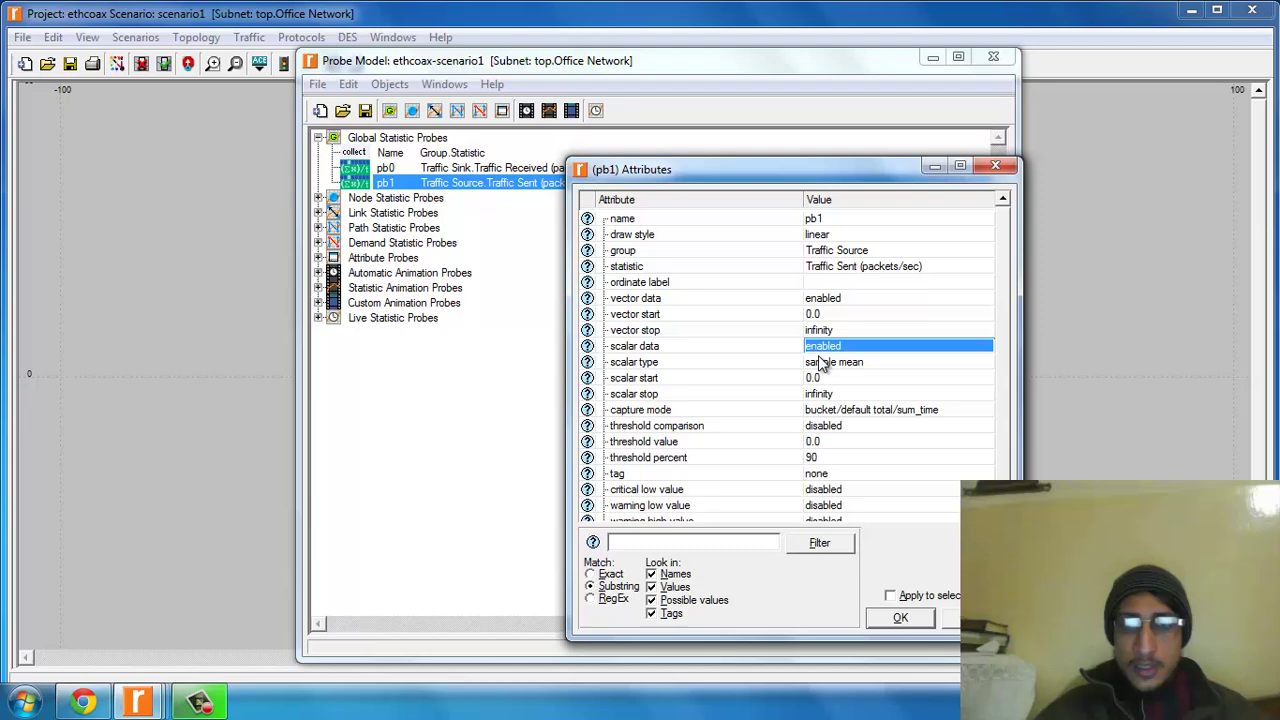
left_click(830, 362)
left_click(838, 404)
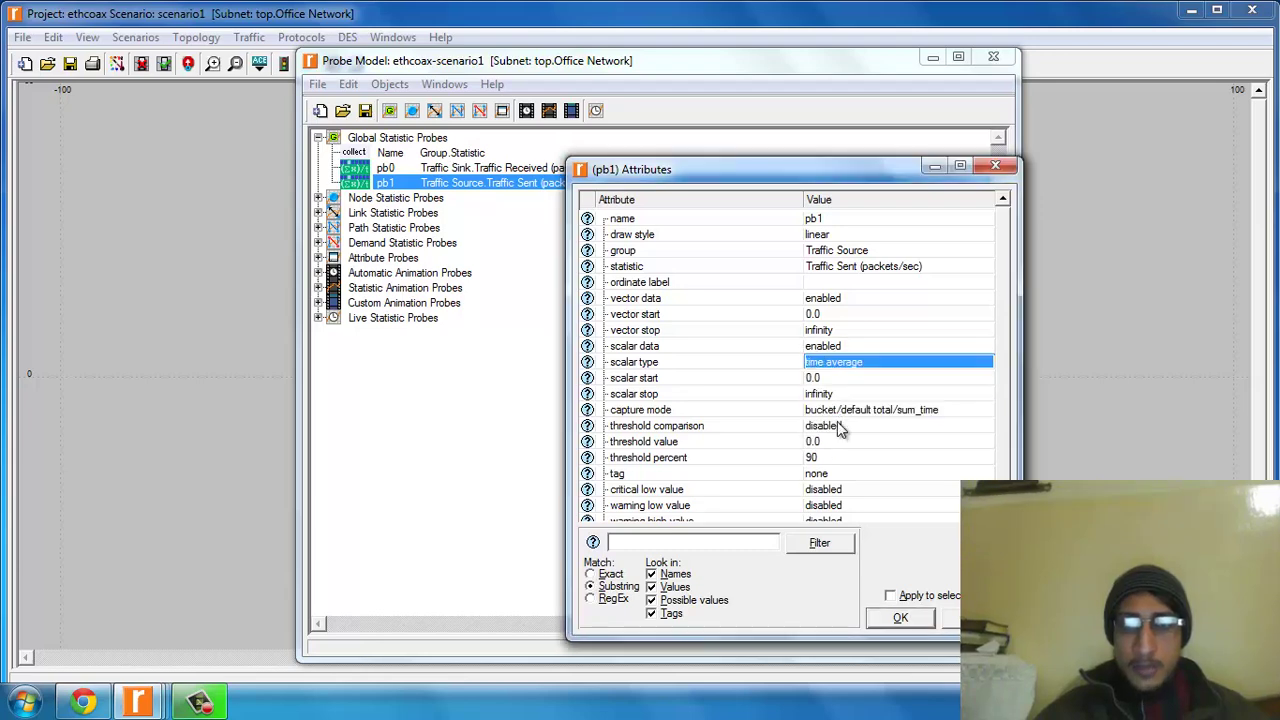
left_click(898, 618)
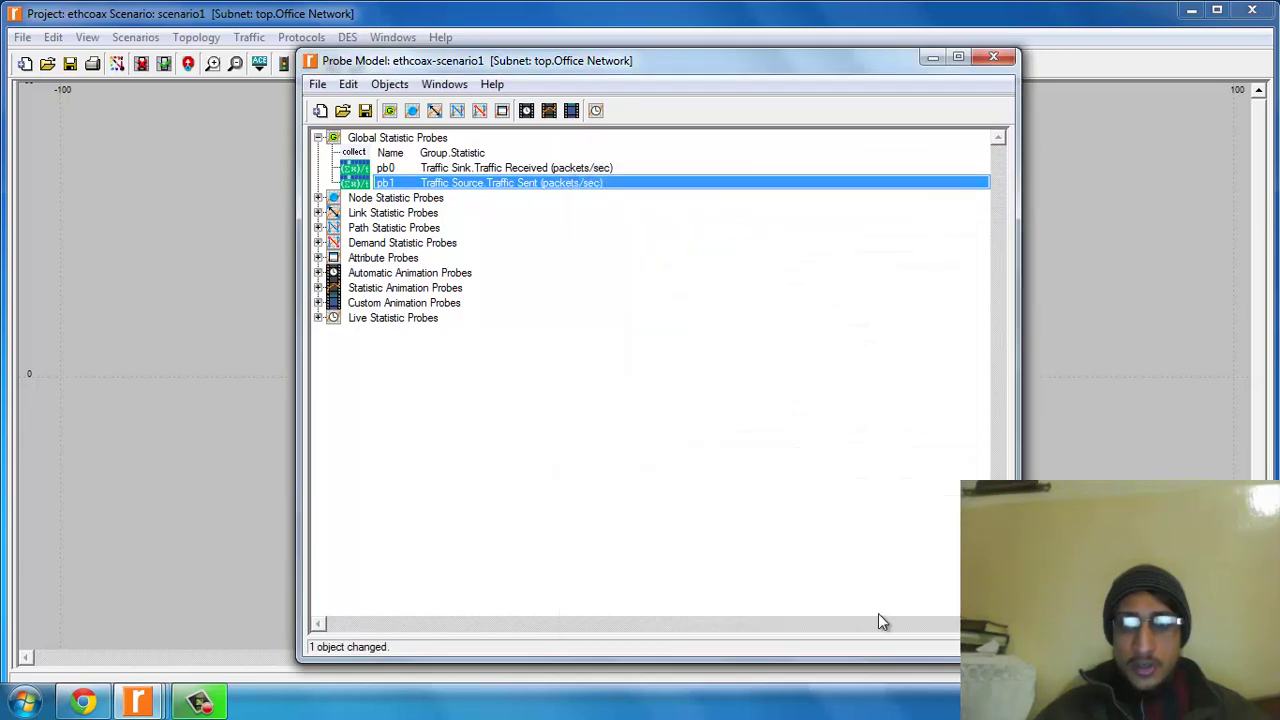
left_click(994, 62)
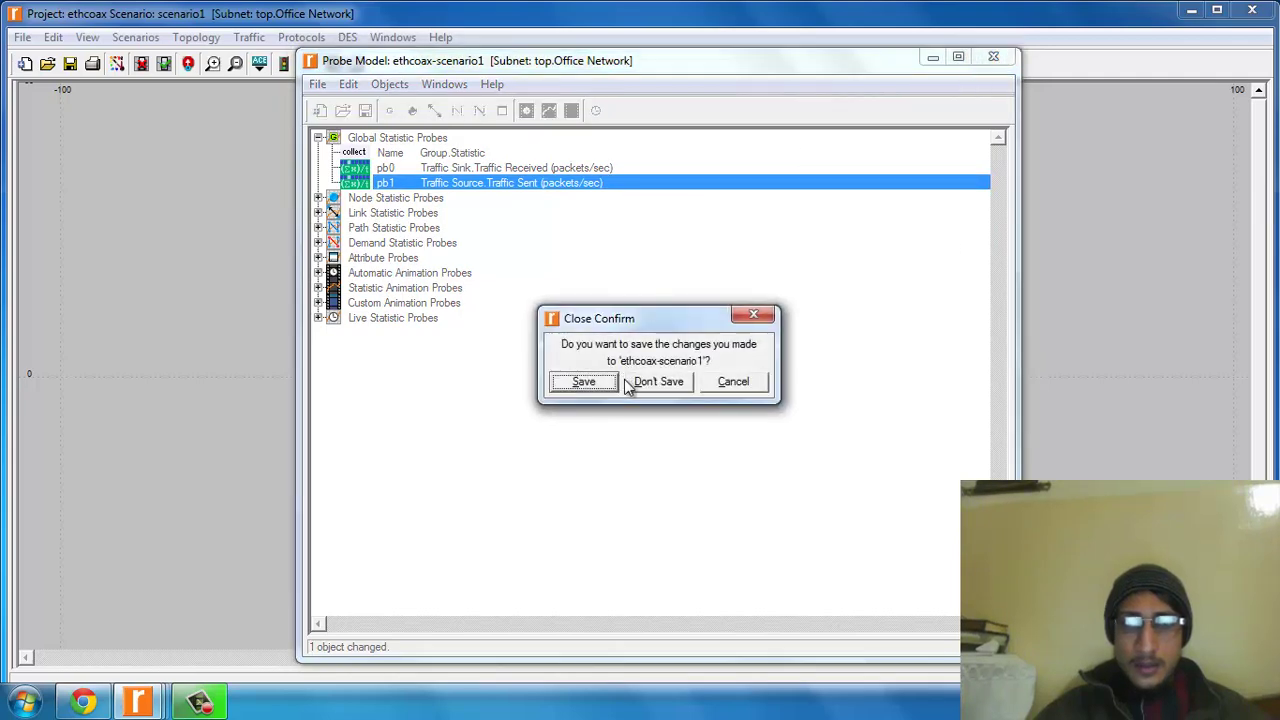
Save the probe model changes and review node_1's traffic parameters for all selected nodes.
left_click(600, 381)
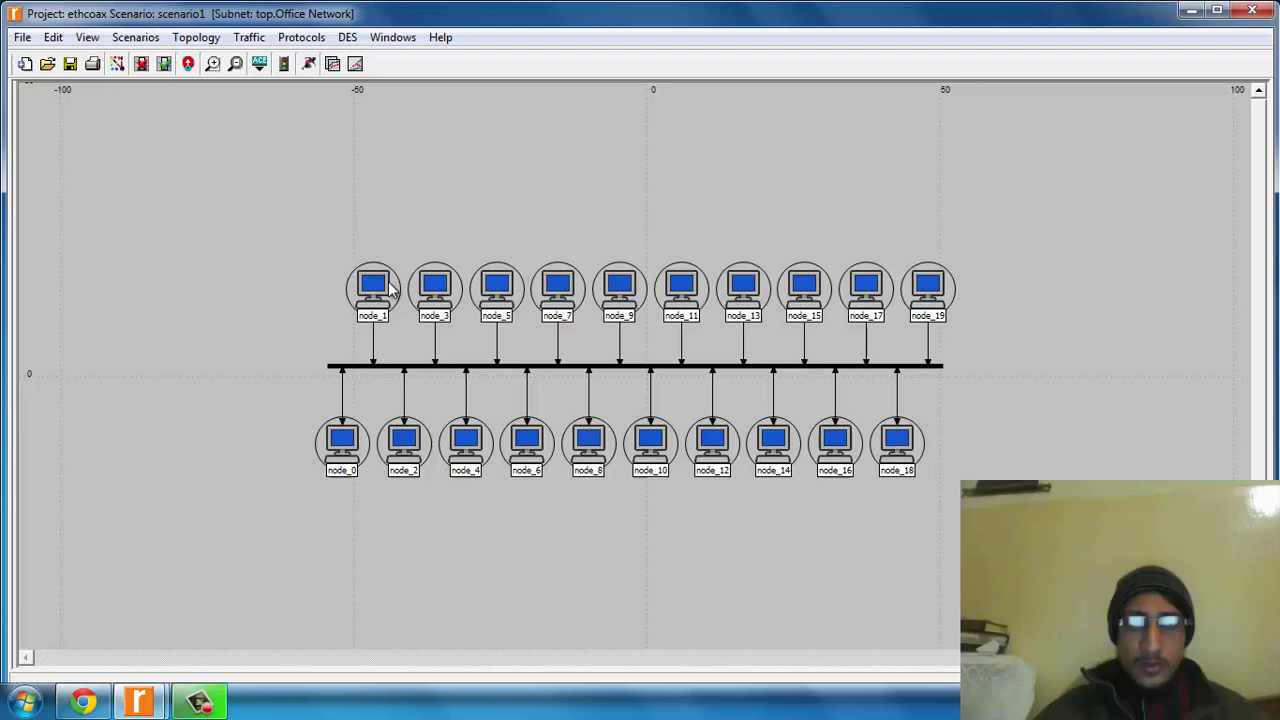
right_click(389, 285)
left_click(405, 296)
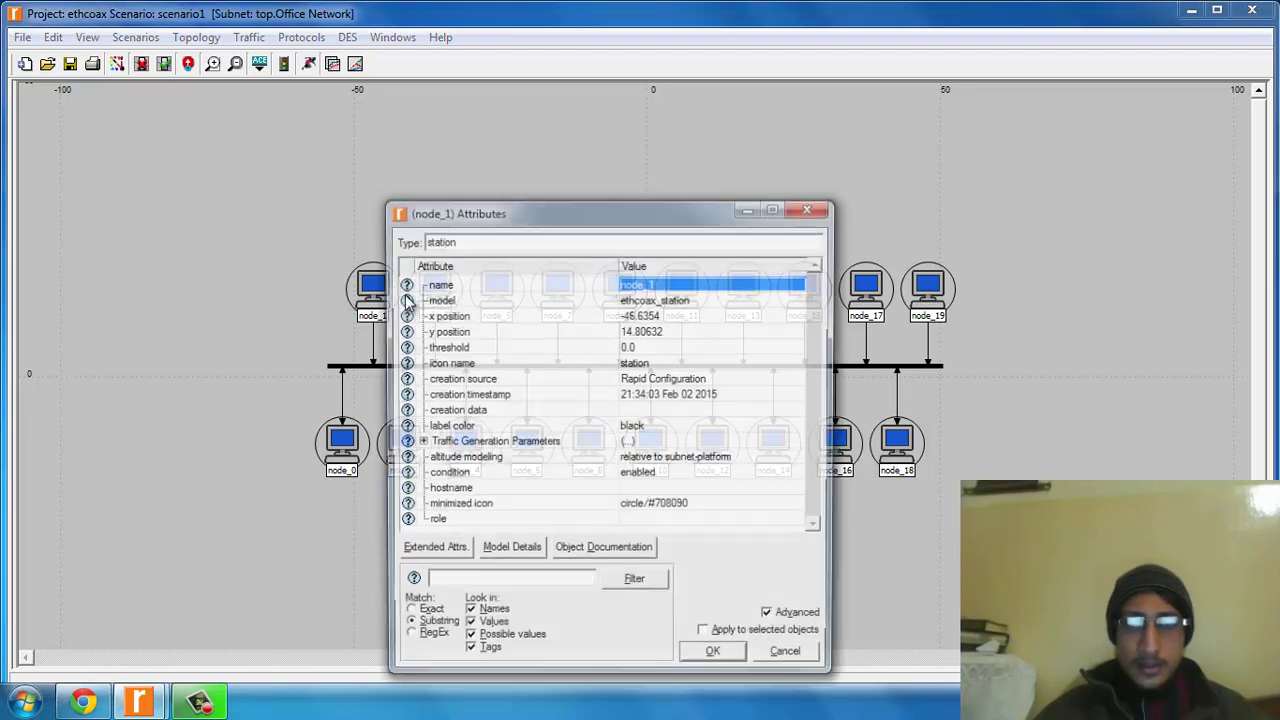
left_click(726, 637)
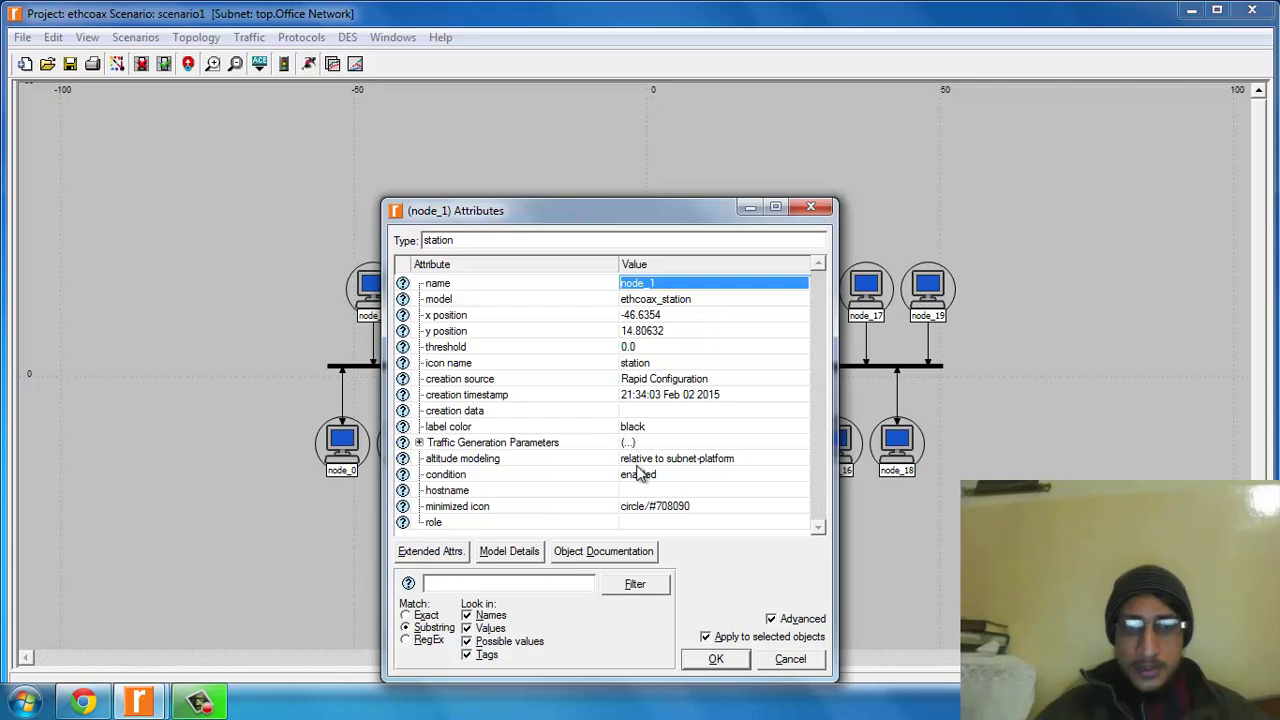
left_click(419, 442)
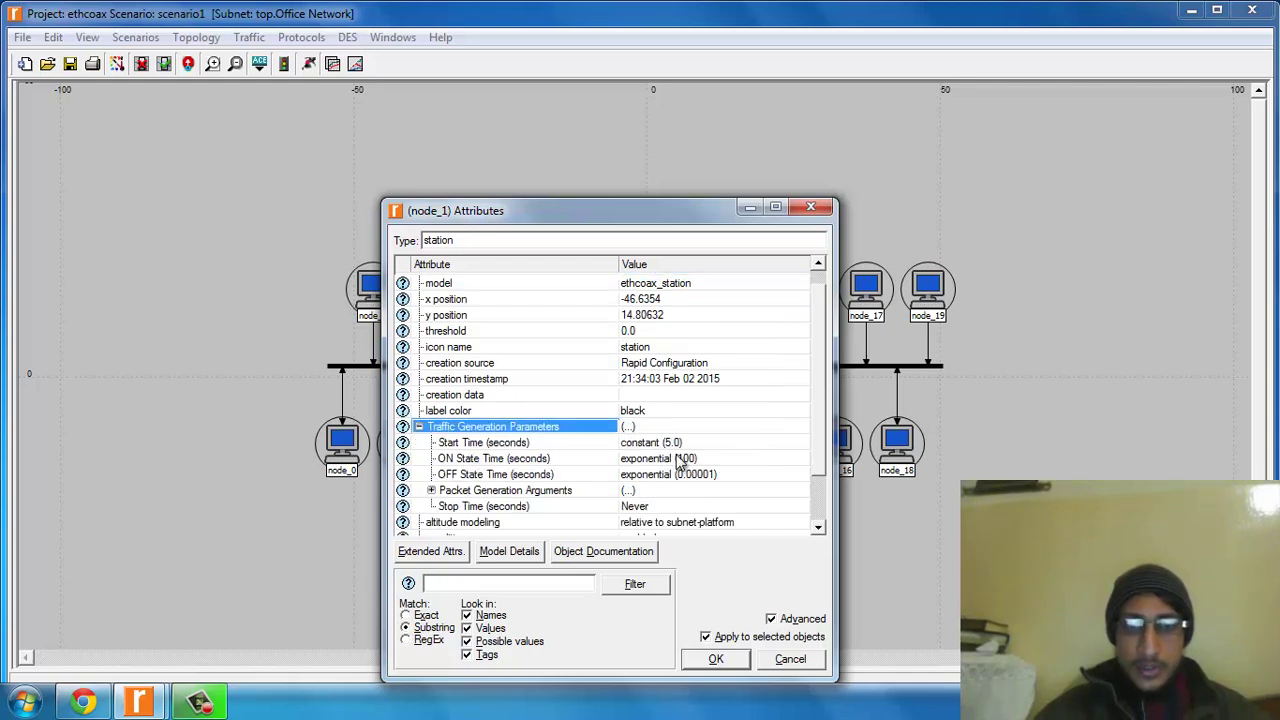
left_click(733, 661)
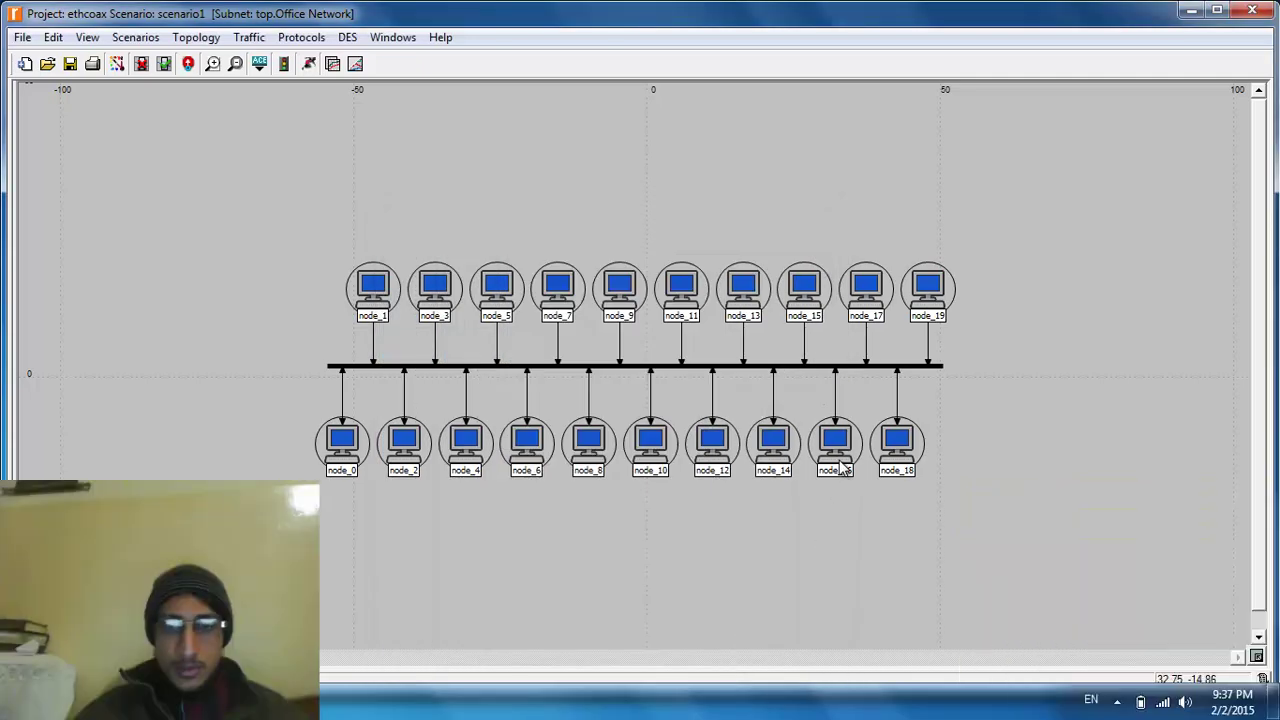
Set node_16's ON State Time exponential mean to 100.
right_click(840, 458)
left_click(964, 164)
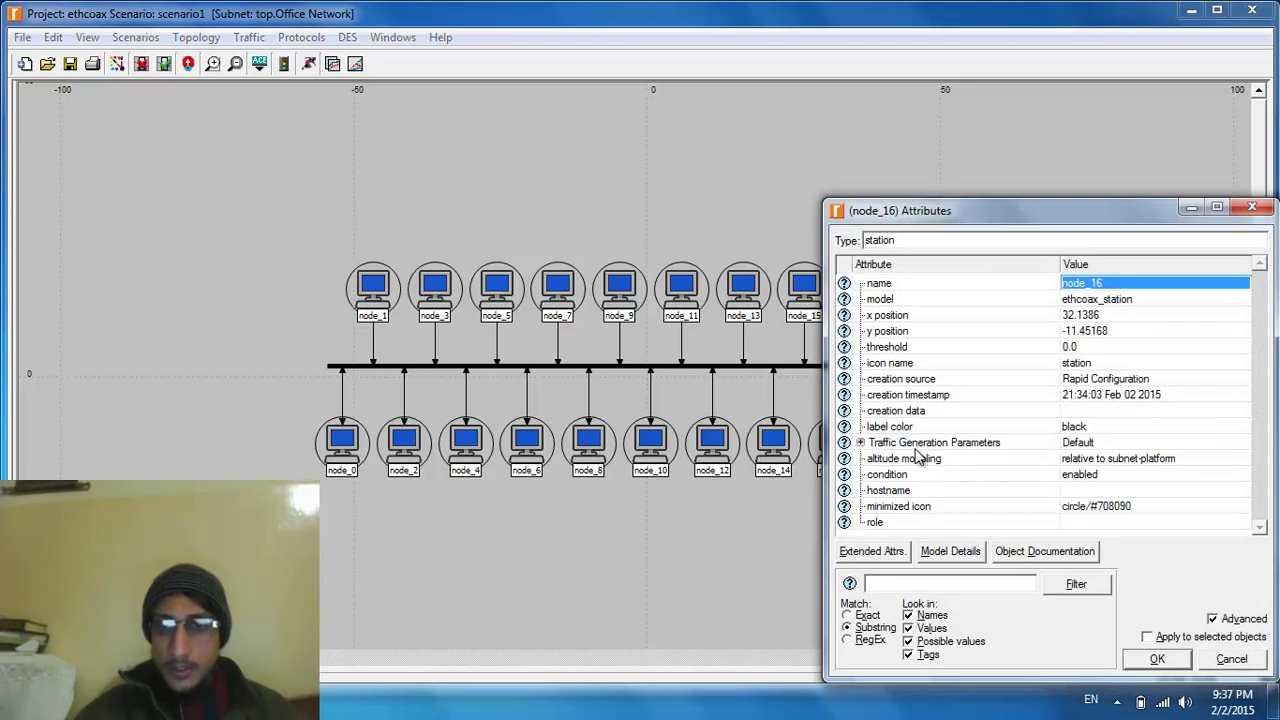
left_click(861, 442)
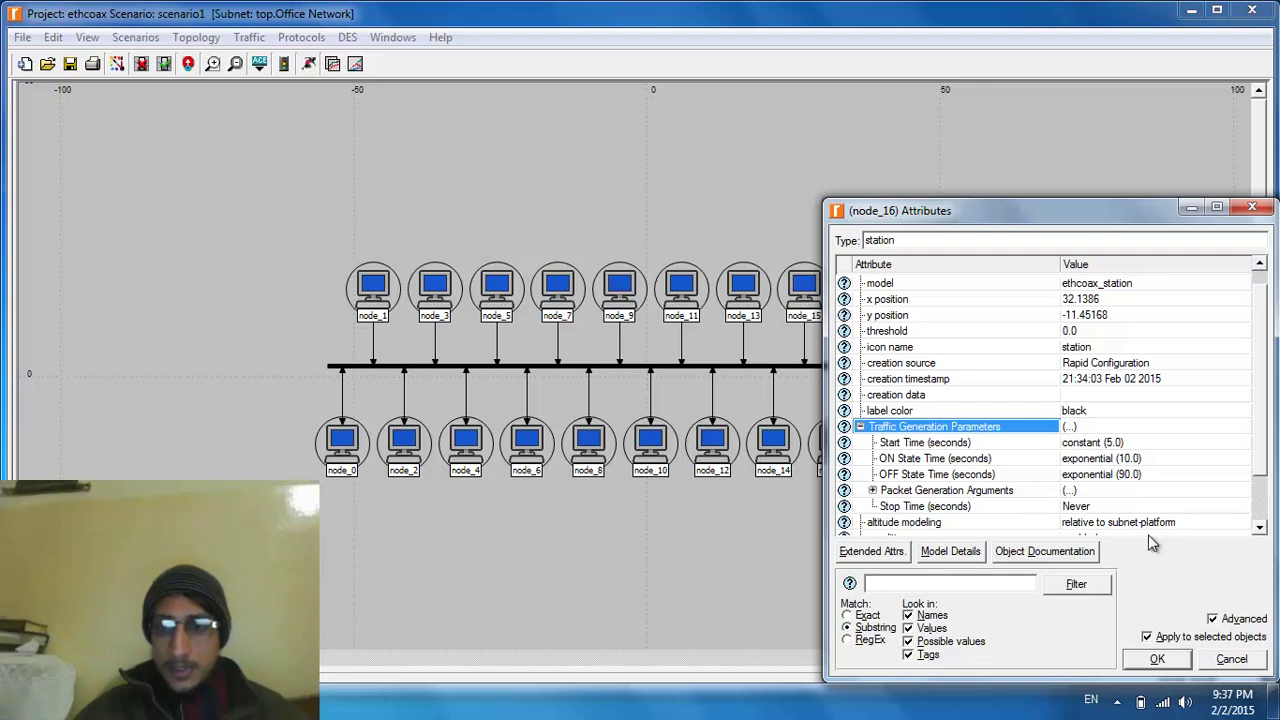
double_click(1100, 460)
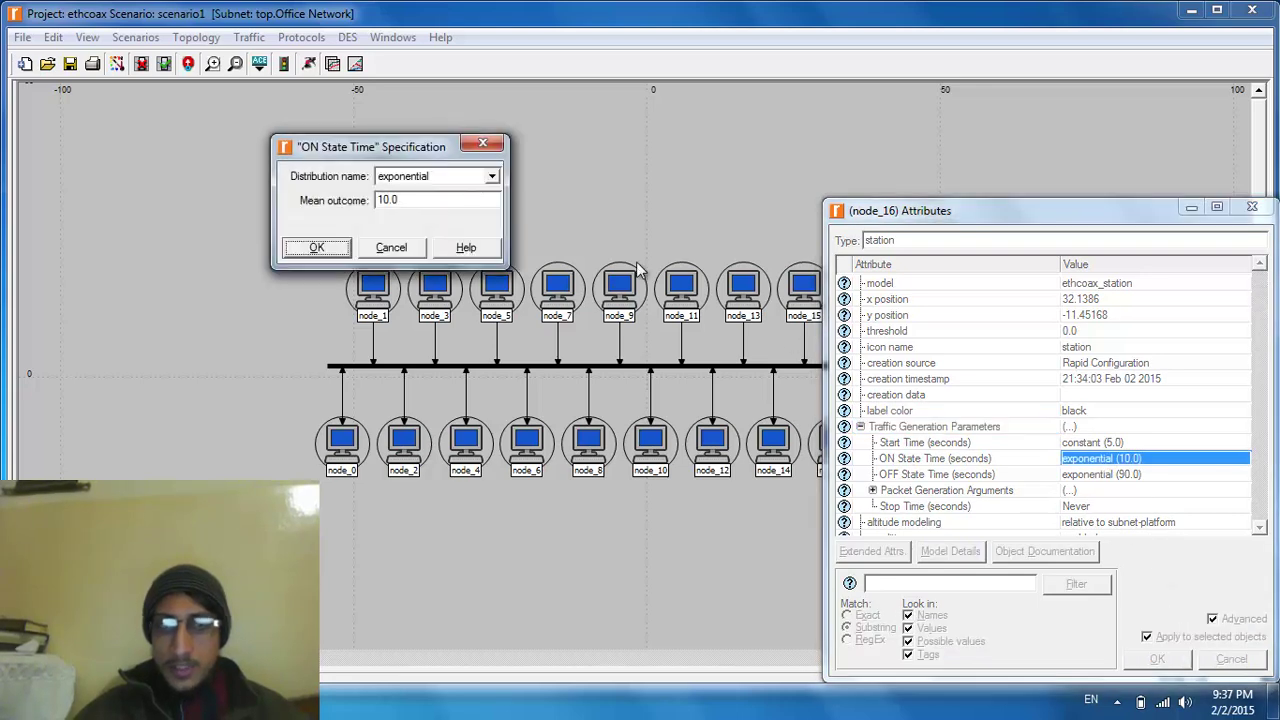
left_click(443, 198)
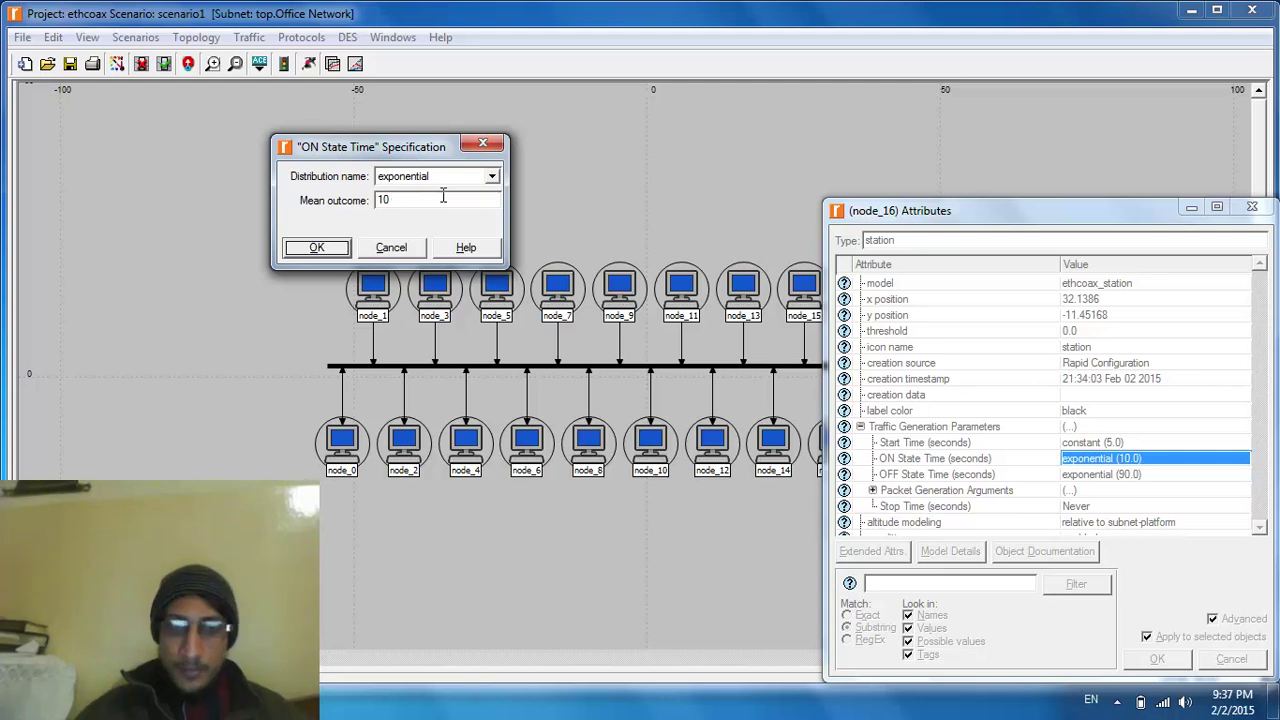
left_click(316, 247)
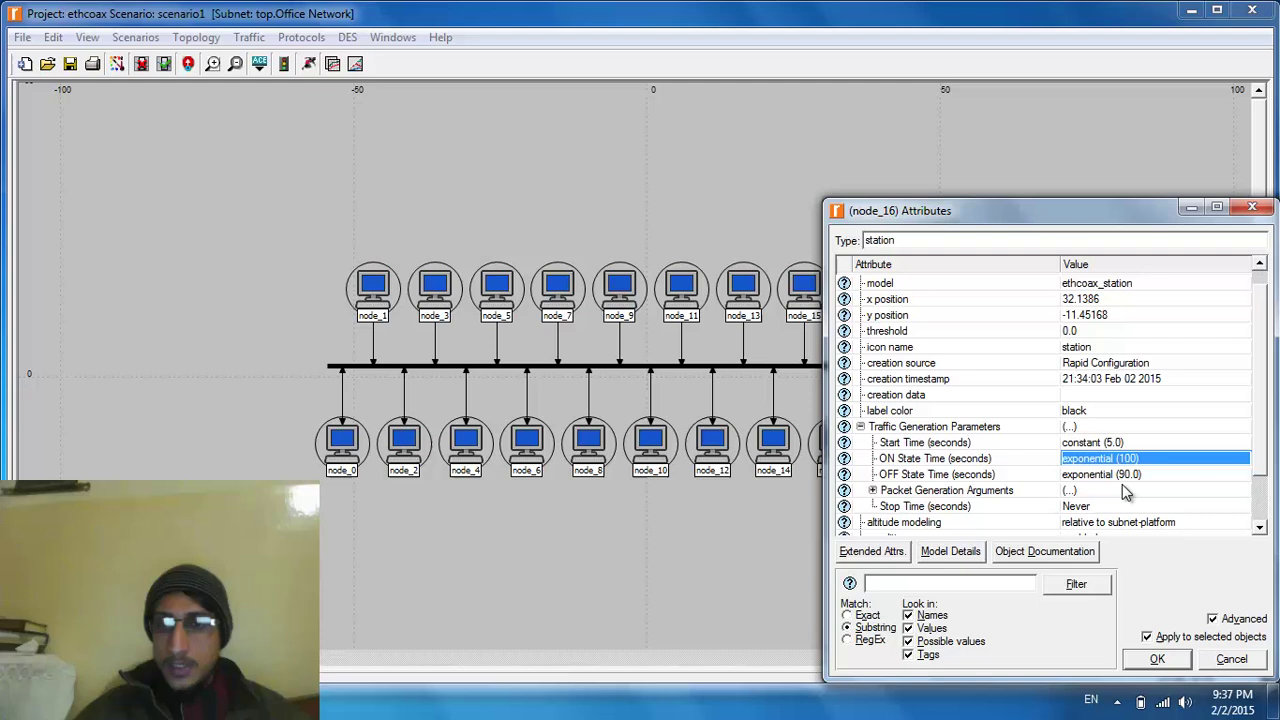
Set the OFF State Time mean to 0.00001 and copy the settings to every selected station.
double_click(1123, 476)
left_click(409, 201)
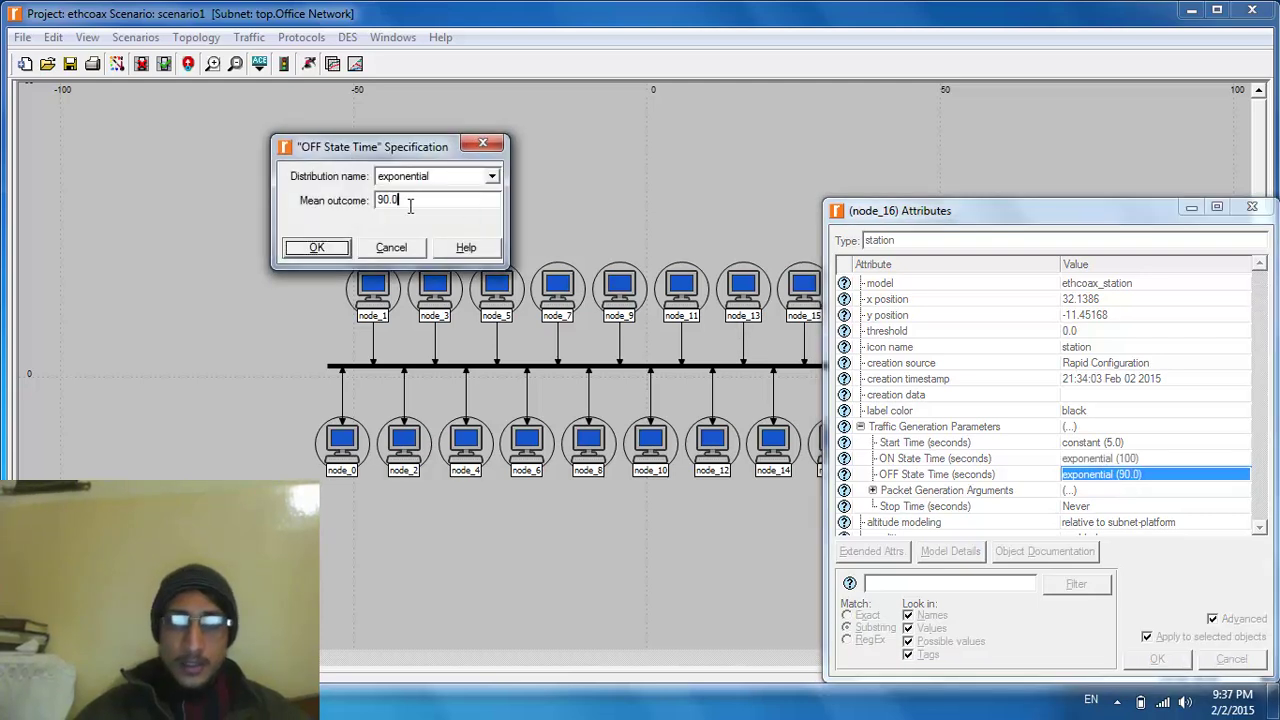
key("BackSpace")
key("BackSpace")
key("BackSpace")
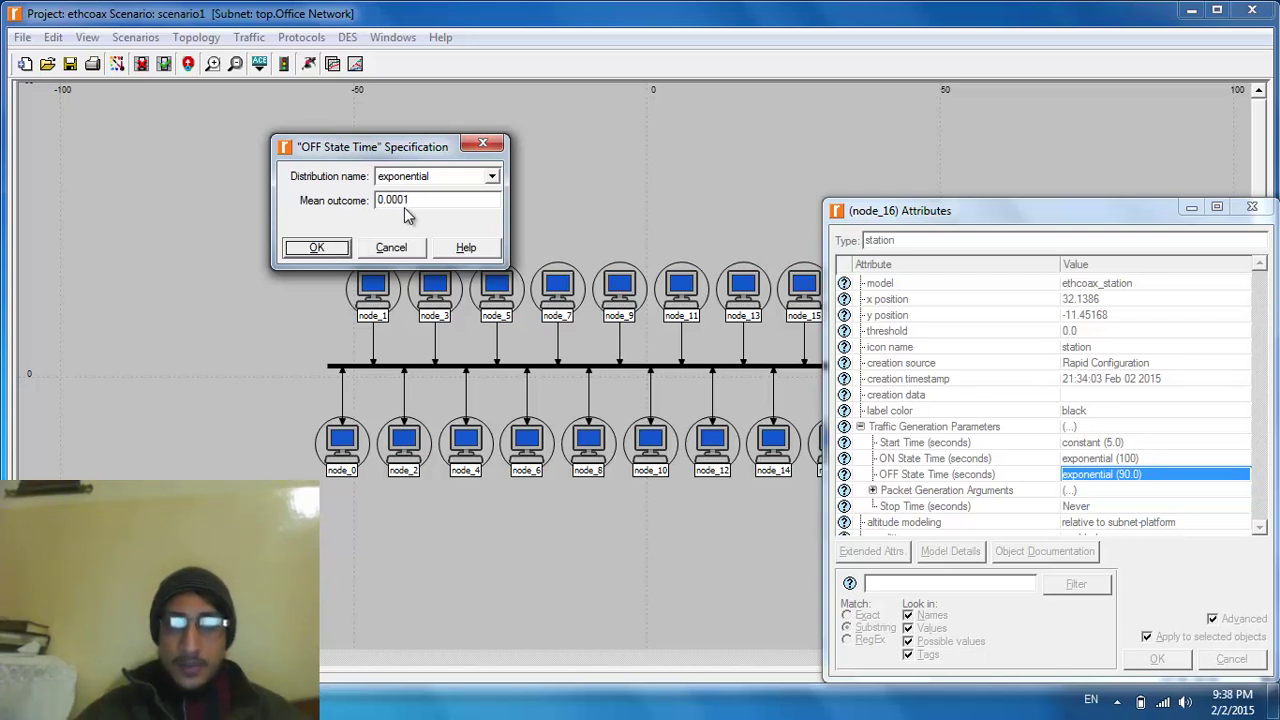
type("0.0001")
key("BackSpace")
type("01")
left_click(316, 247)
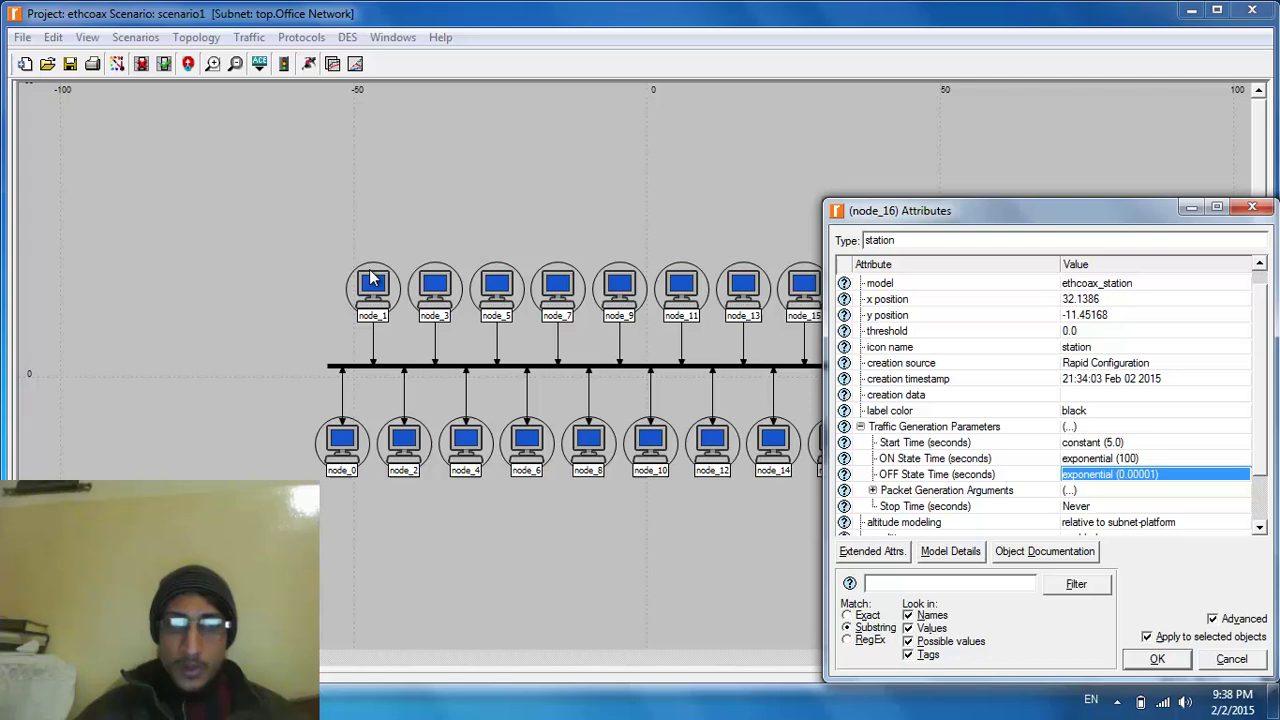
left_click(1155, 659)
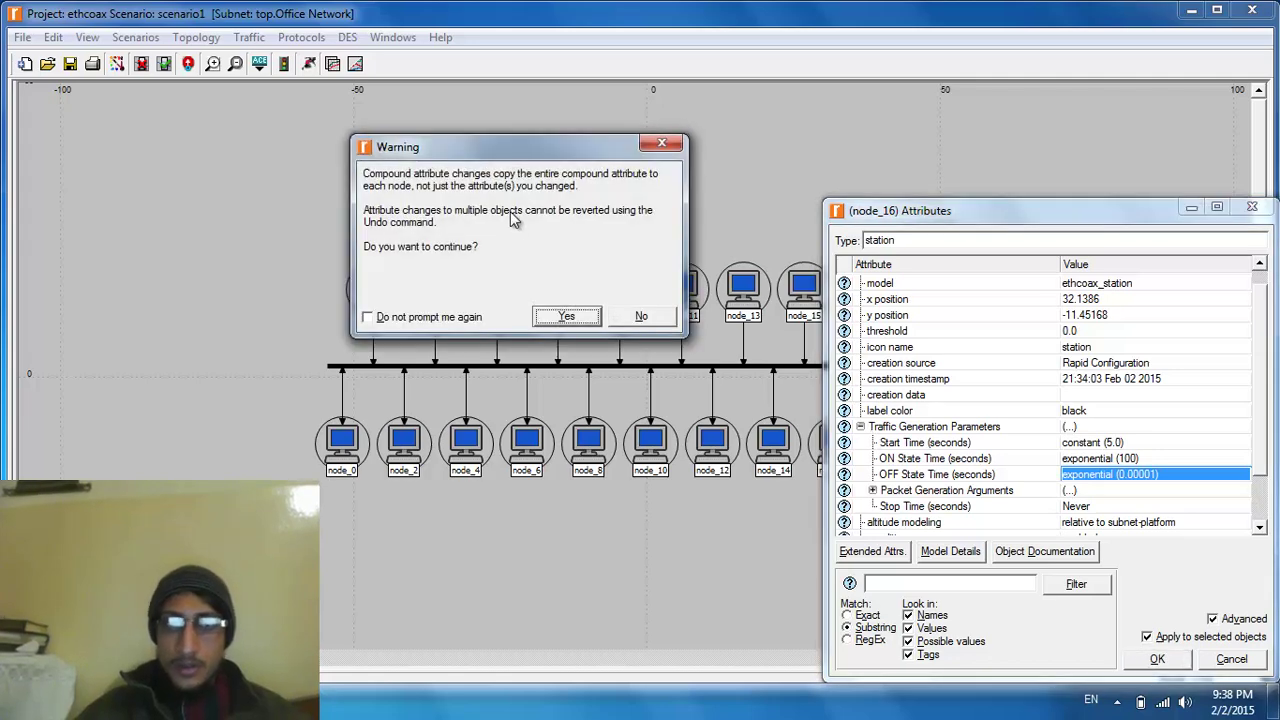
left_click(559, 317)
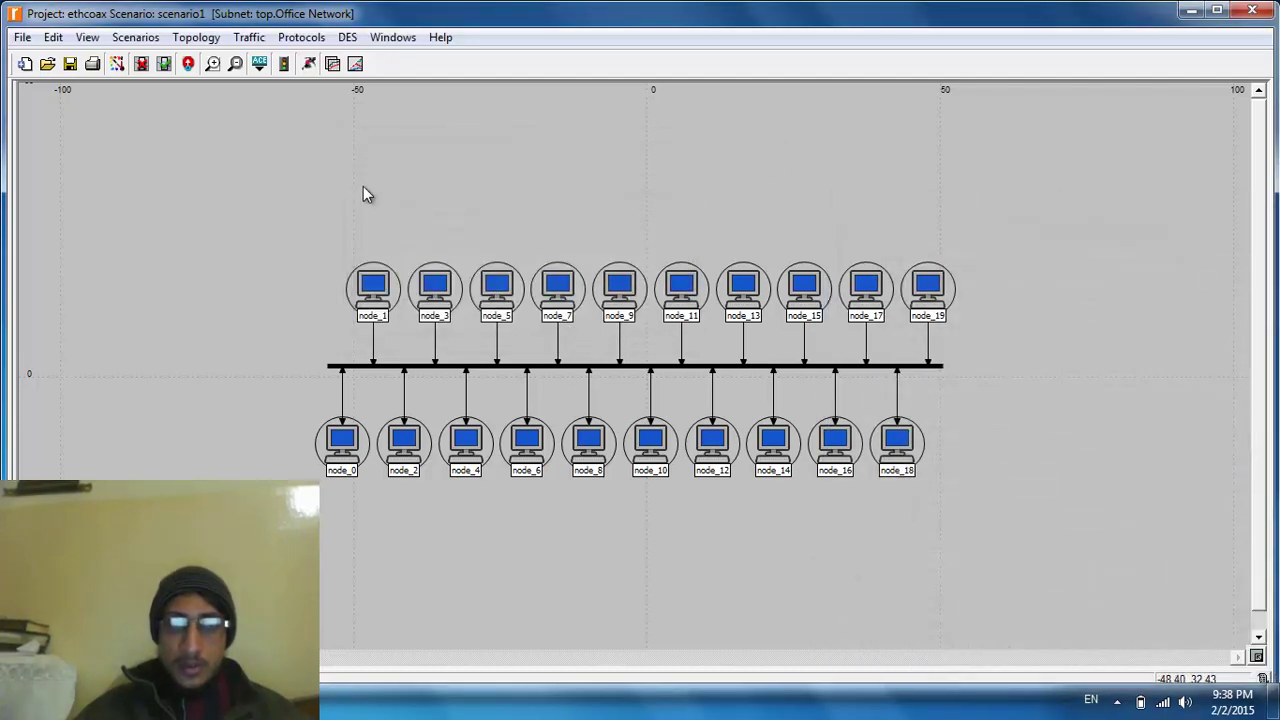
Run a 30-second simulation of scenario1 and dismiss the Next Steps note.
left_click(347, 37)
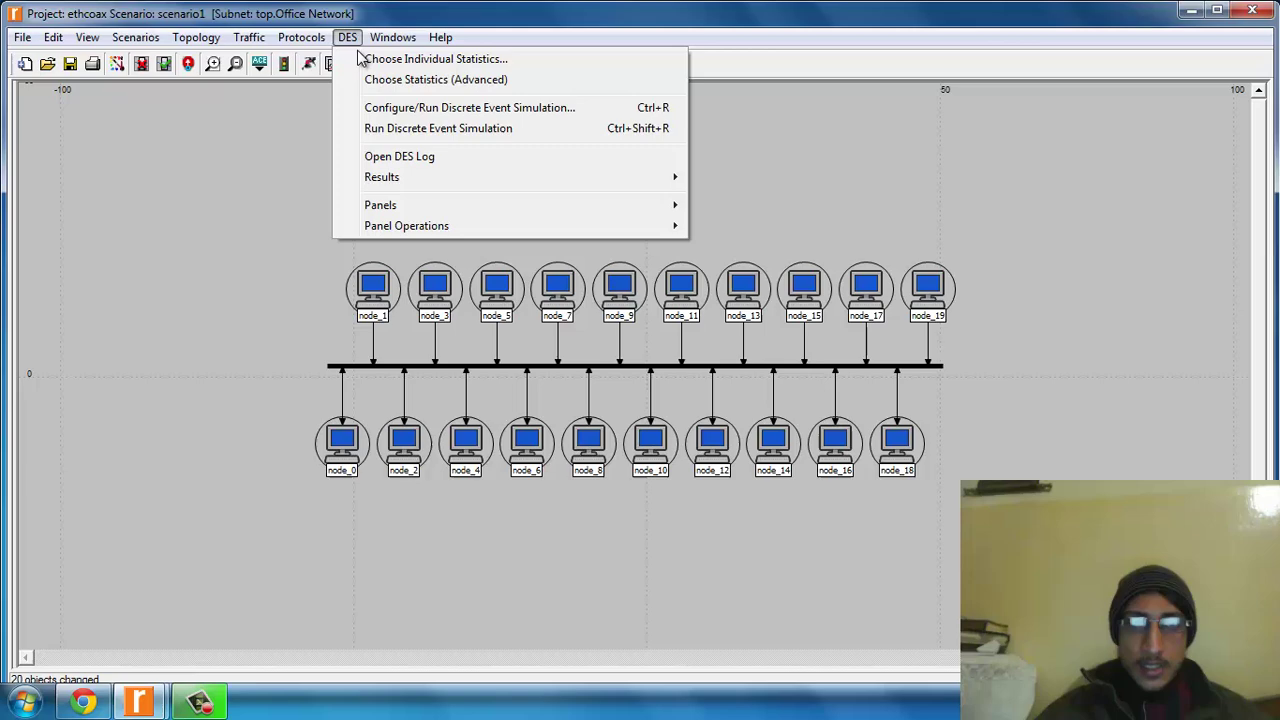
left_click(368, 58)
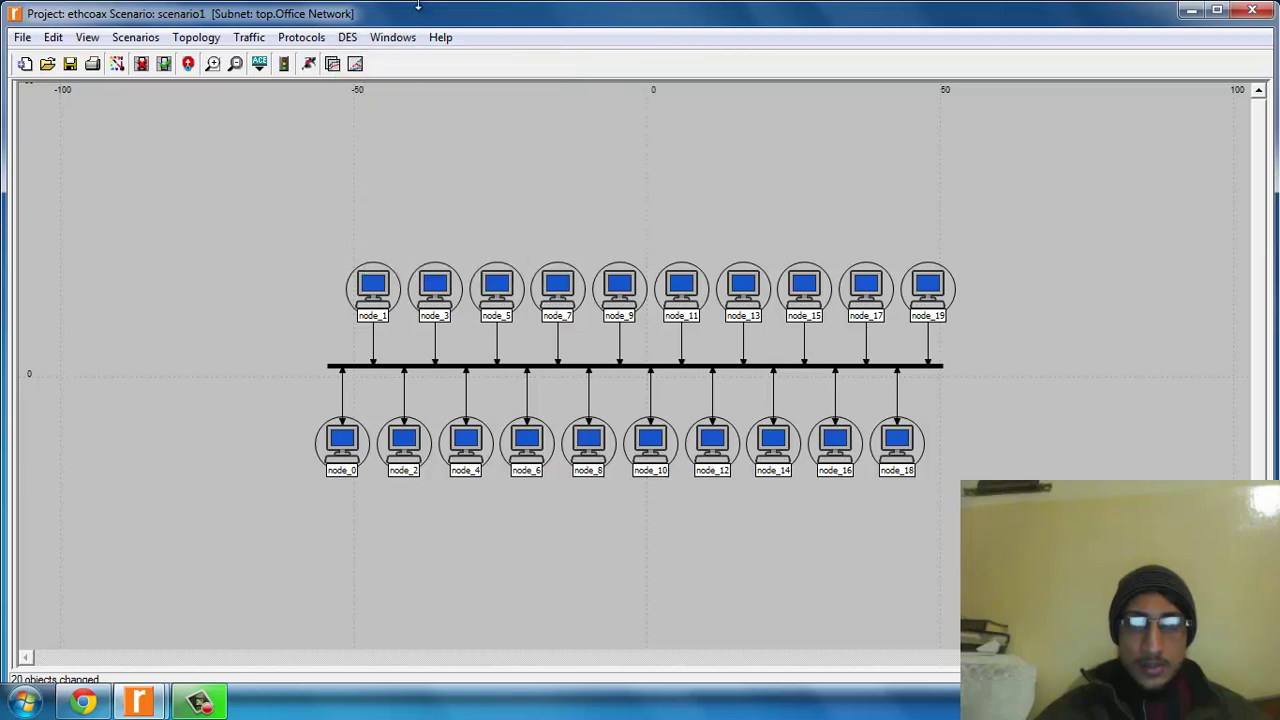
left_click(309, 63)
left_click(348, 138)
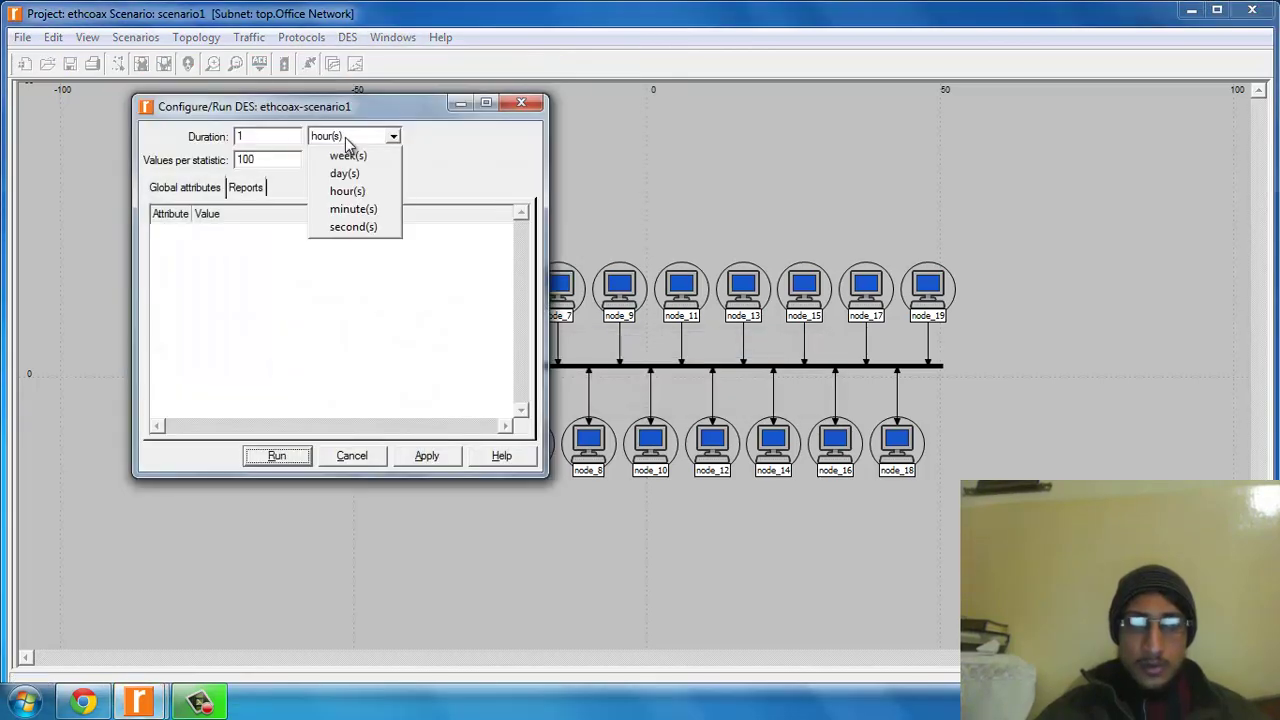
left_click(343, 225)
double_click(267, 140)
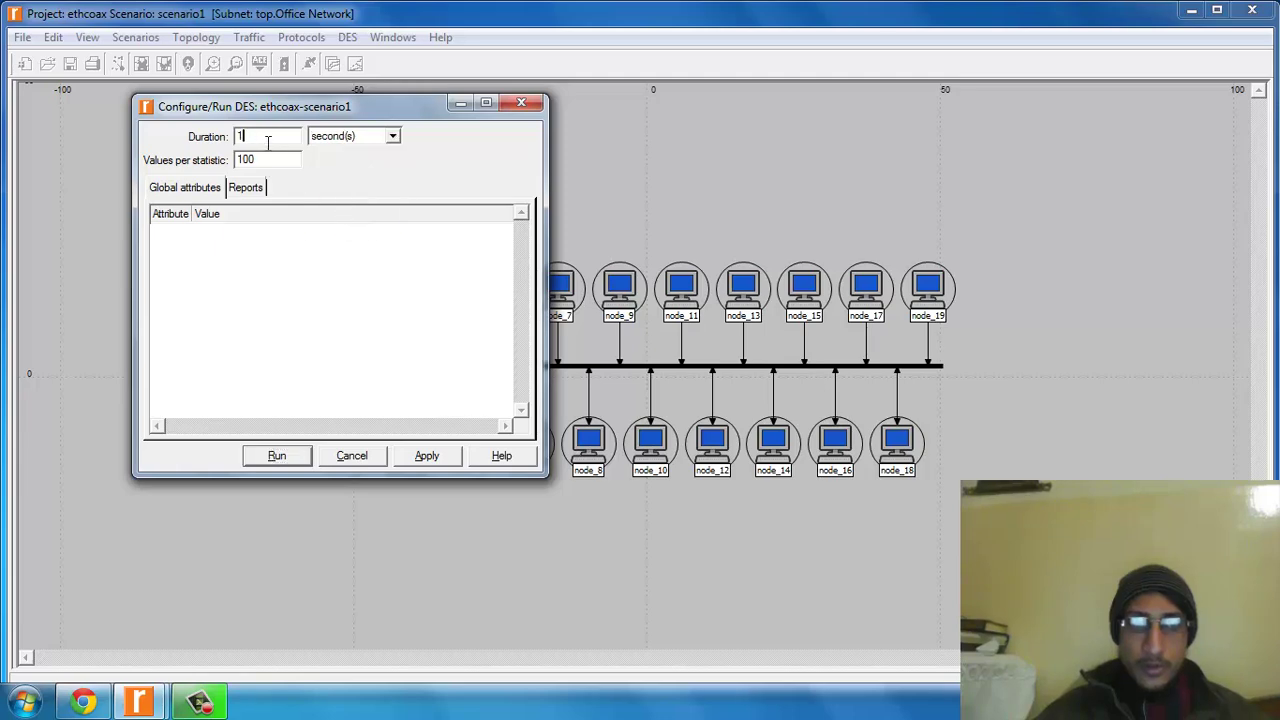
type("30")
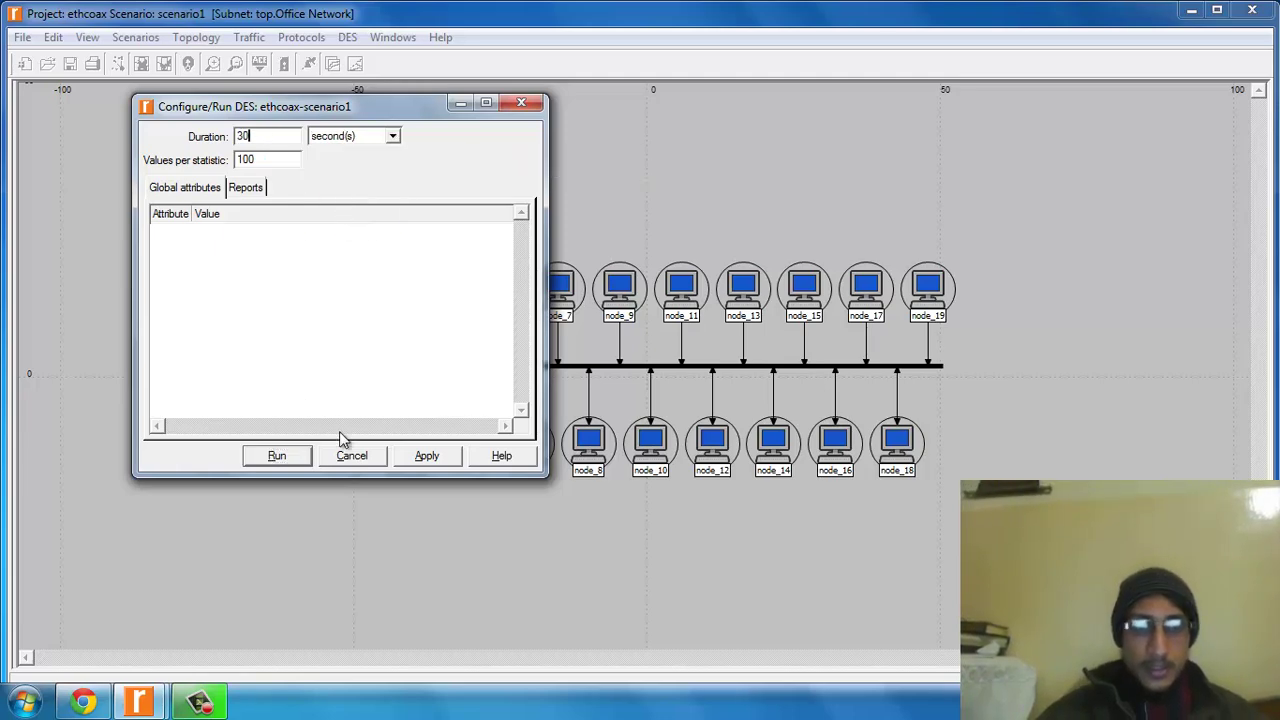
left_click(277, 456)
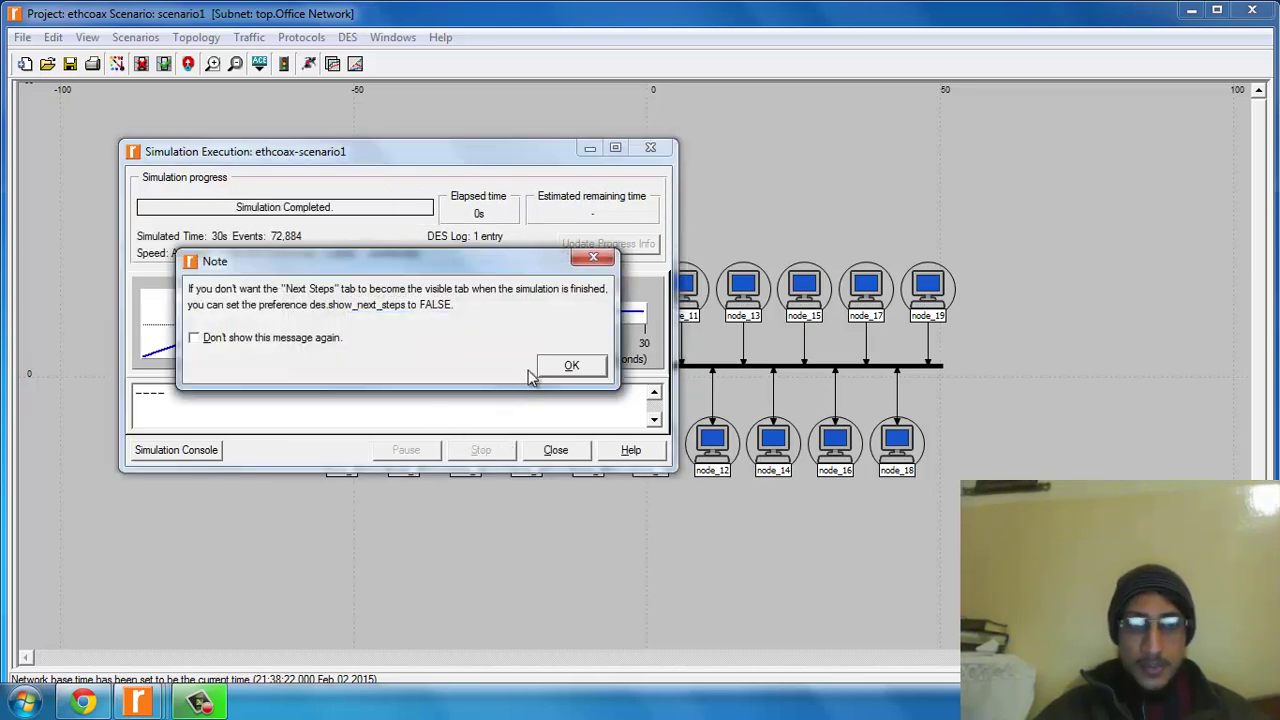
left_click(555, 366)
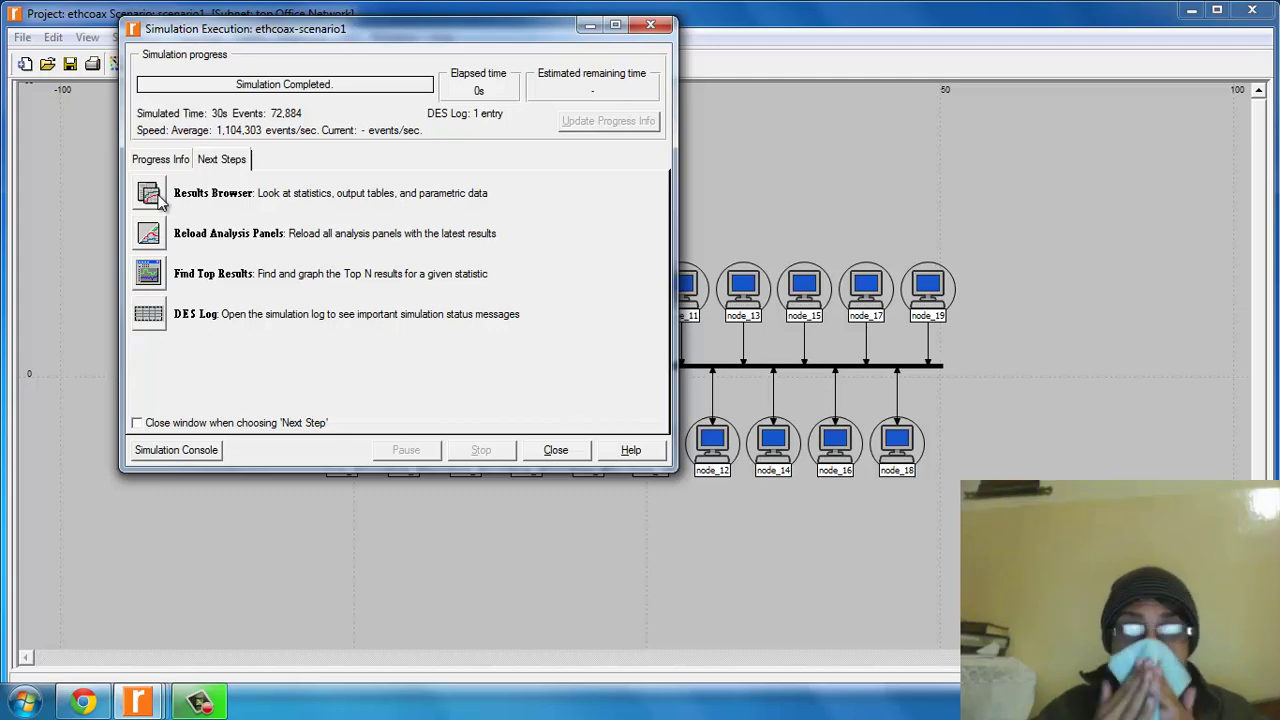
In the Results Browser, graph Traffic Sink's Traffic Received and Traffic Source's Traffic Sent statistics.
left_click(150, 195)
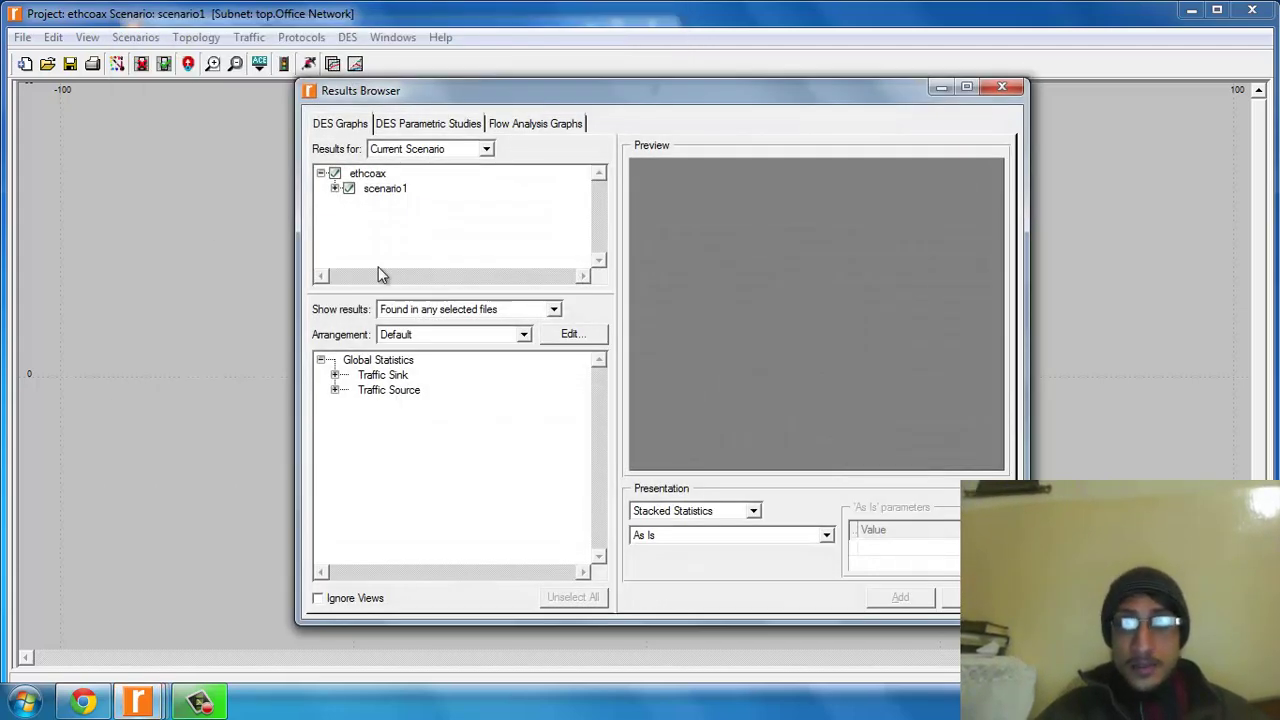
left_click(340, 375)
left_click(335, 375)
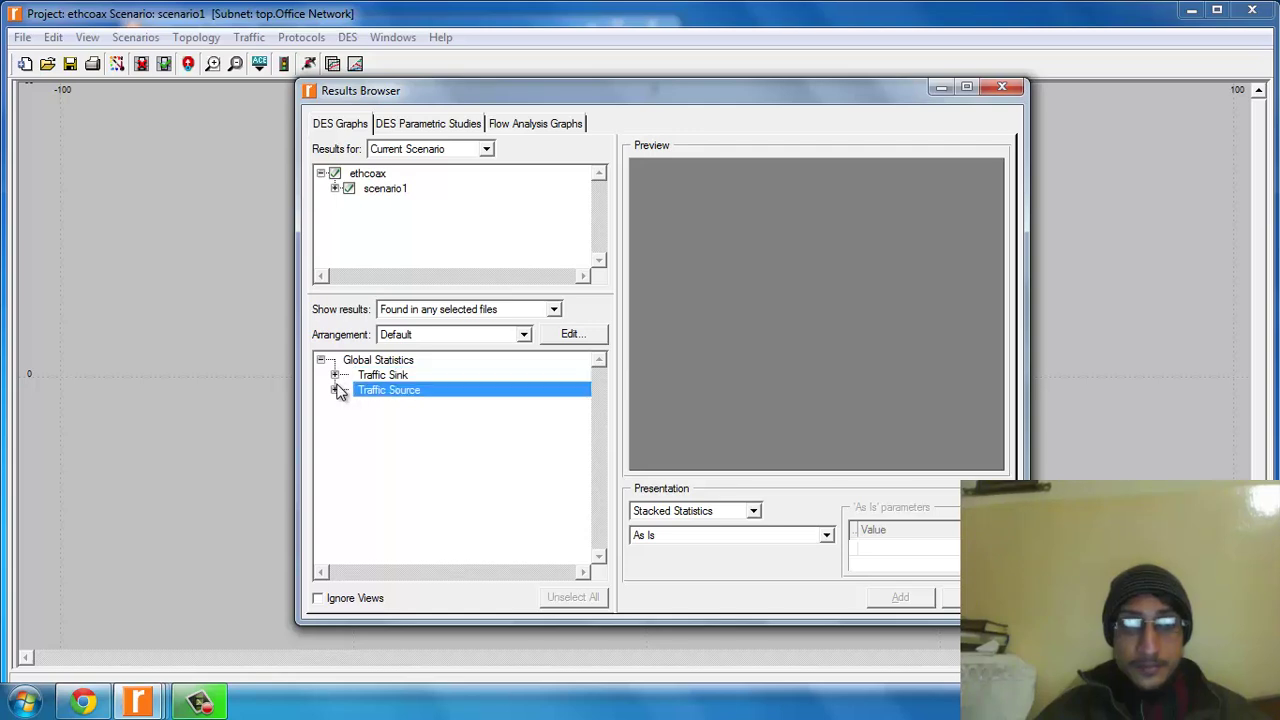
left_click(336, 405)
left_click(363, 390)
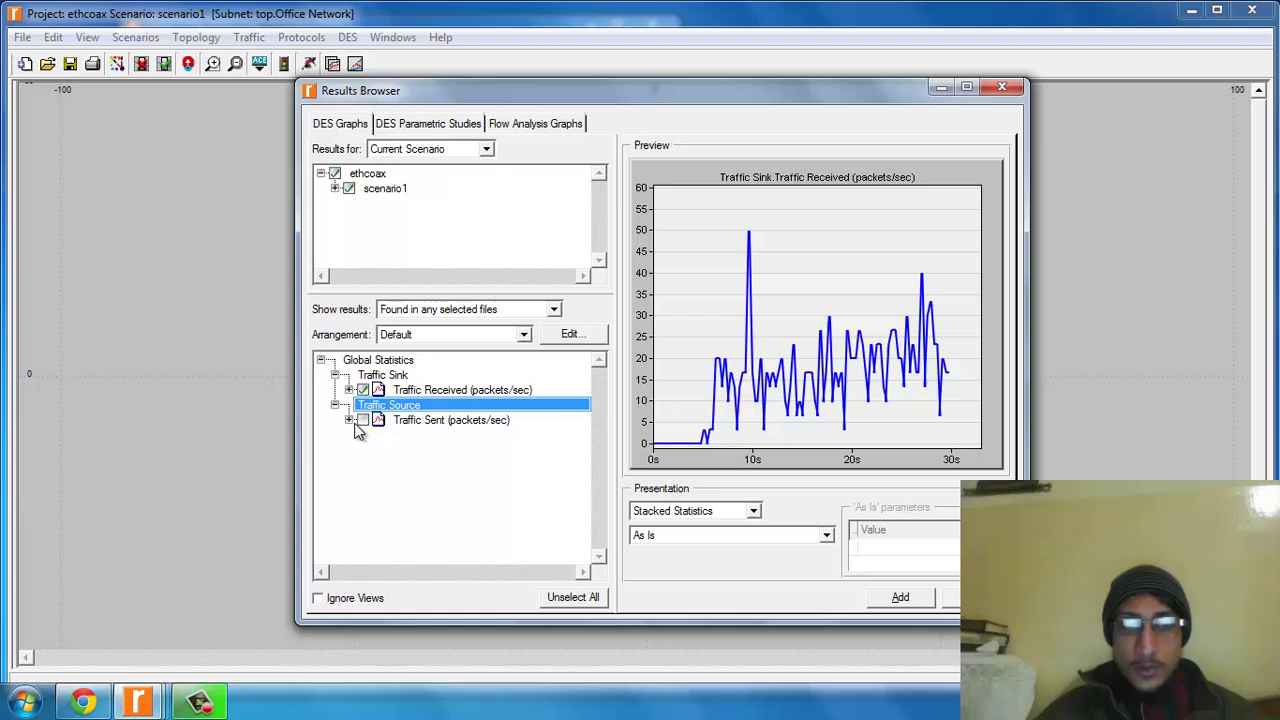
left_click(350, 420)
left_click(363, 421)
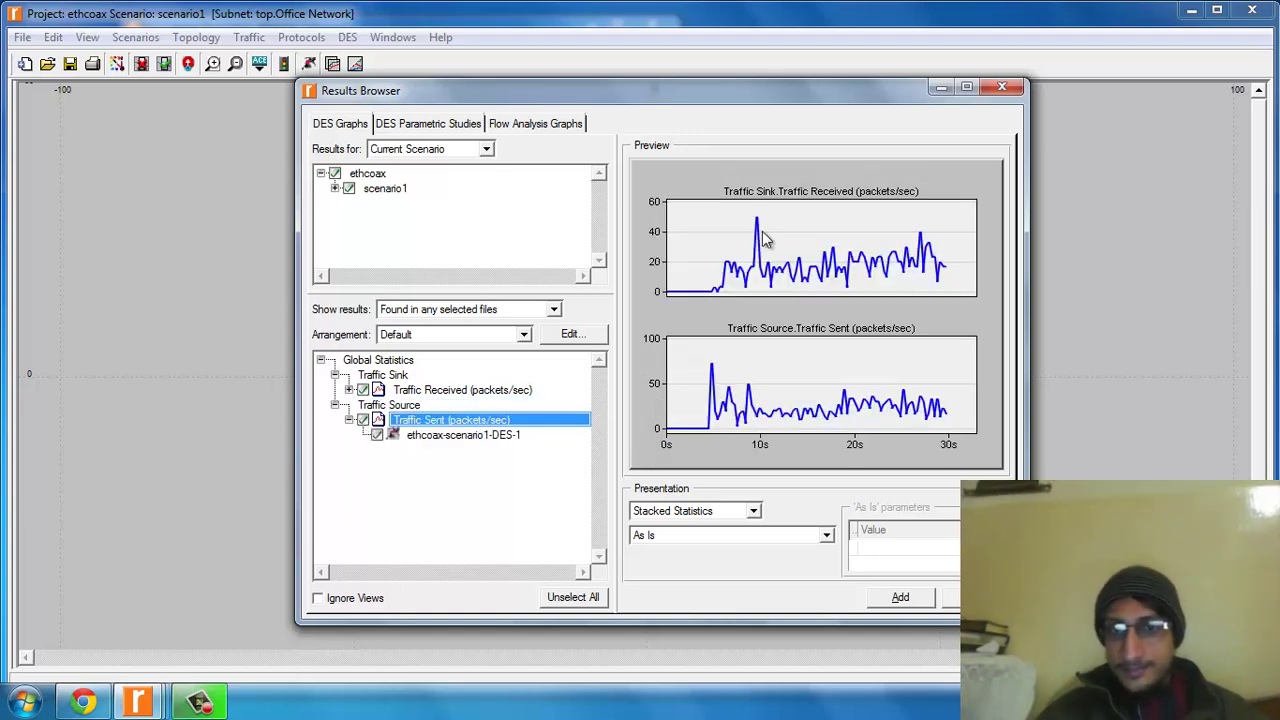
Reposition the Results Browser window slightly left and down on screen.
left_click_drag(858, 98, 835, 82)
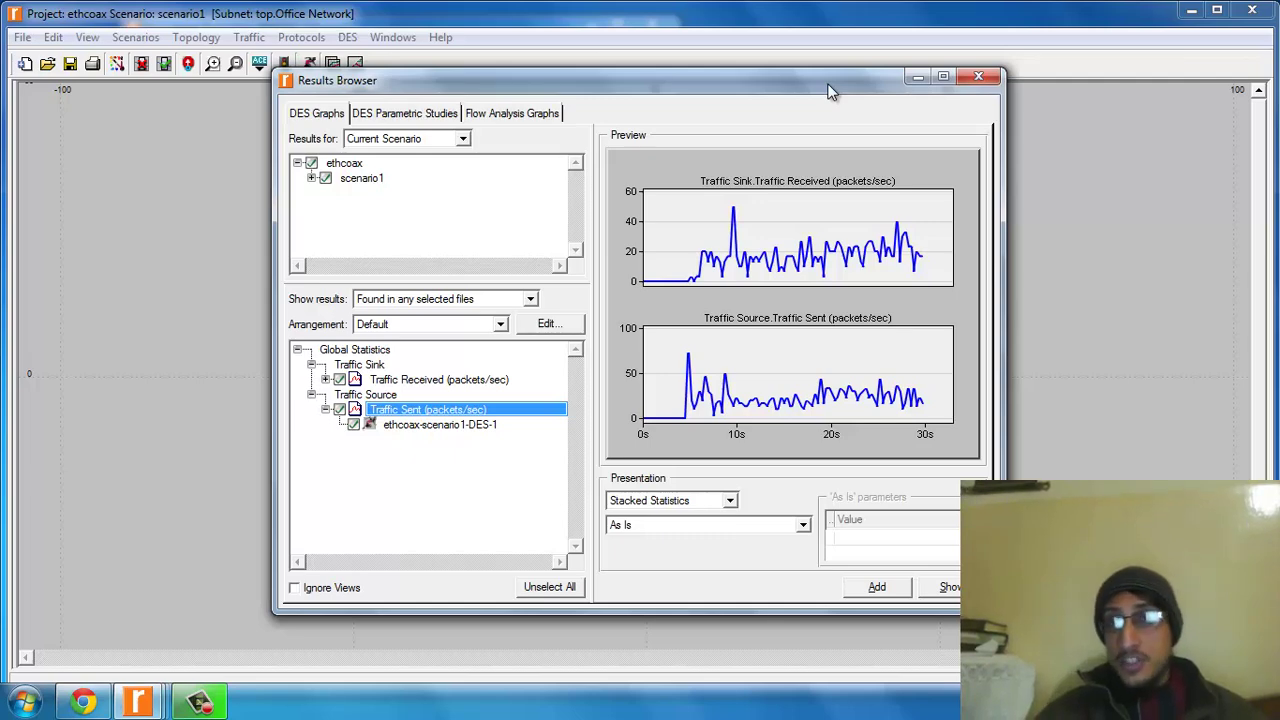
left_click_drag(828, 91, 824, 107)
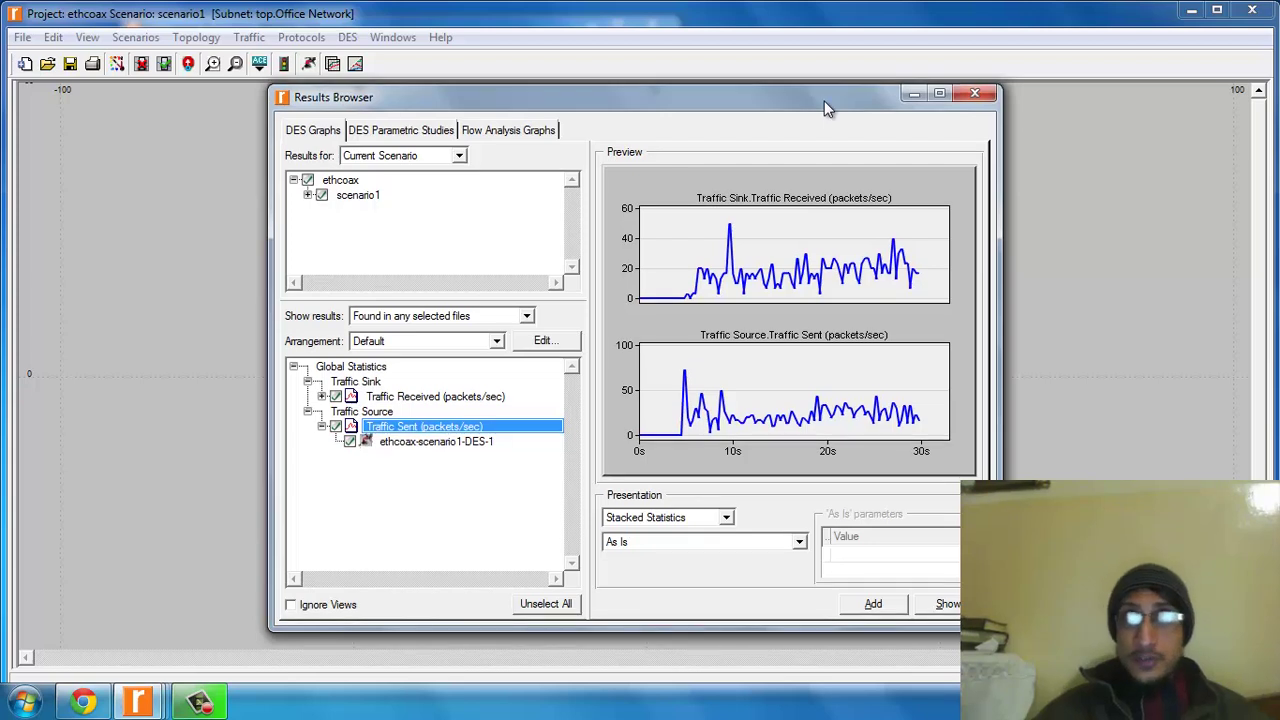
left_click_drag(824, 100, 826, 102)
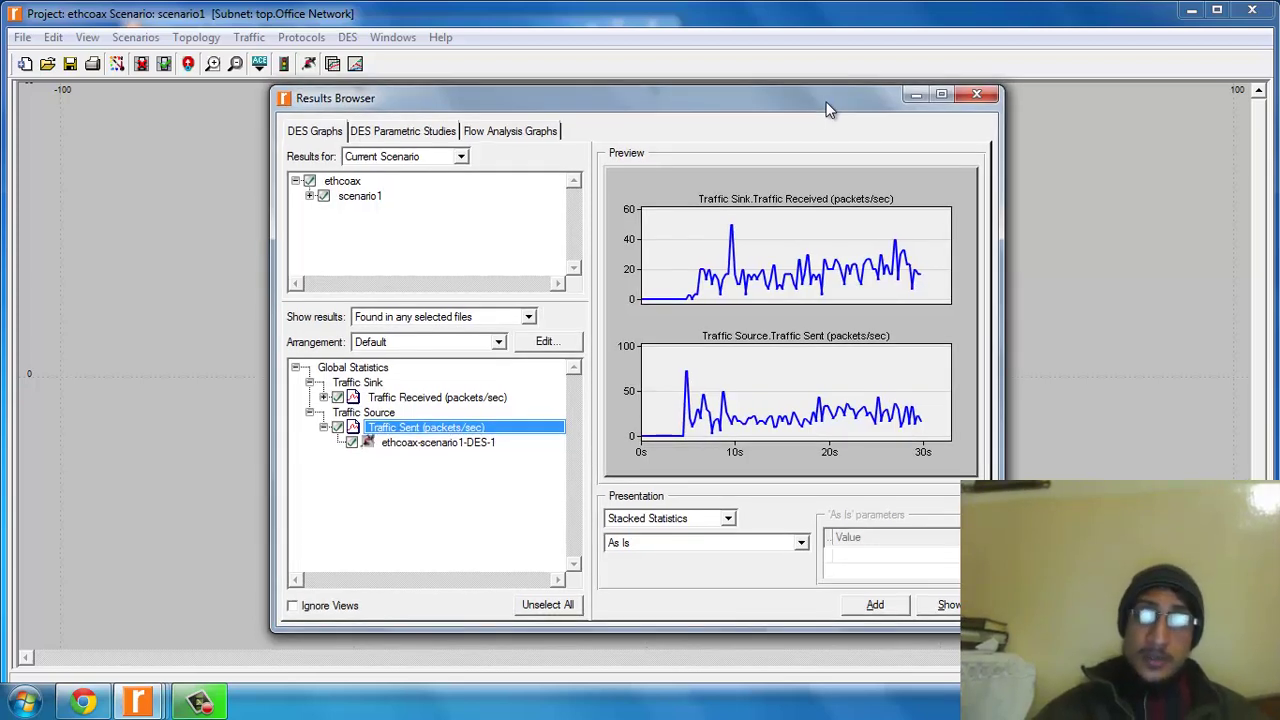